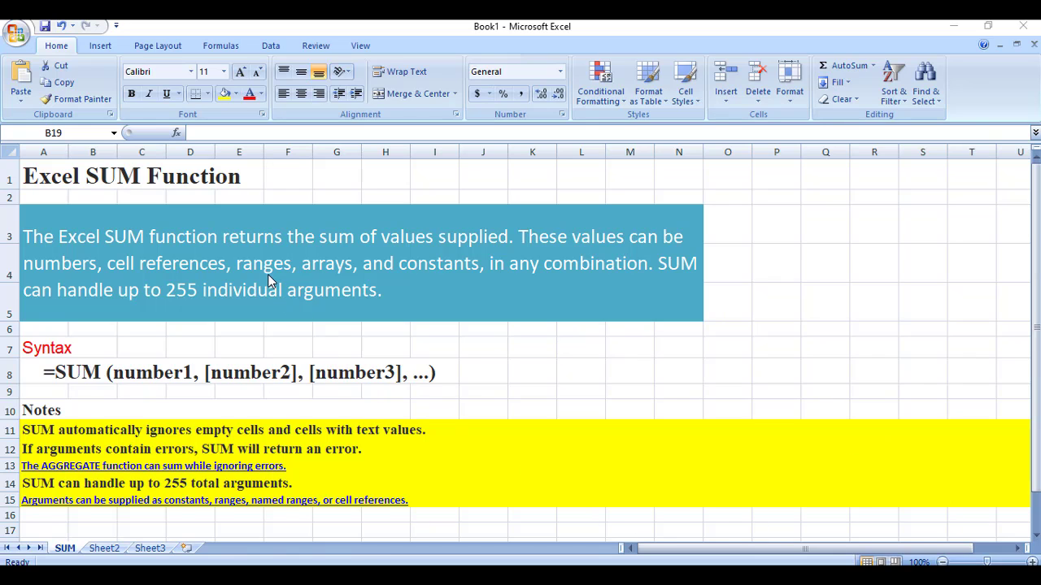
# Read the SUM function's description, syntax and notes in rows 3 to 15 of the SUM sheet
pyautogui.click(332, 262)
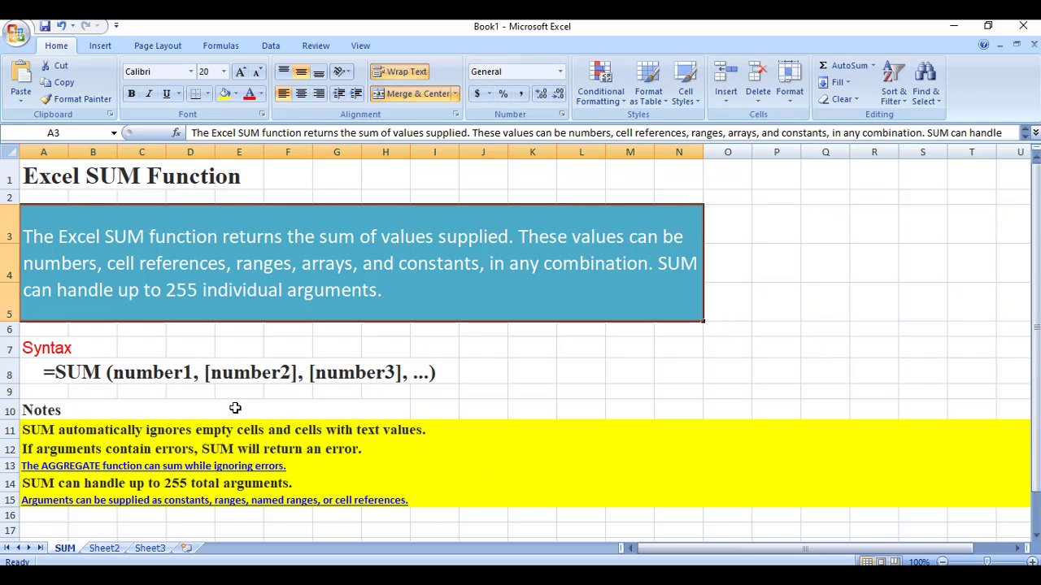
pyautogui.scroll(-3, 235, 408)
pyautogui.scroll(3, 235, 409)
pyautogui.click(47, 430)
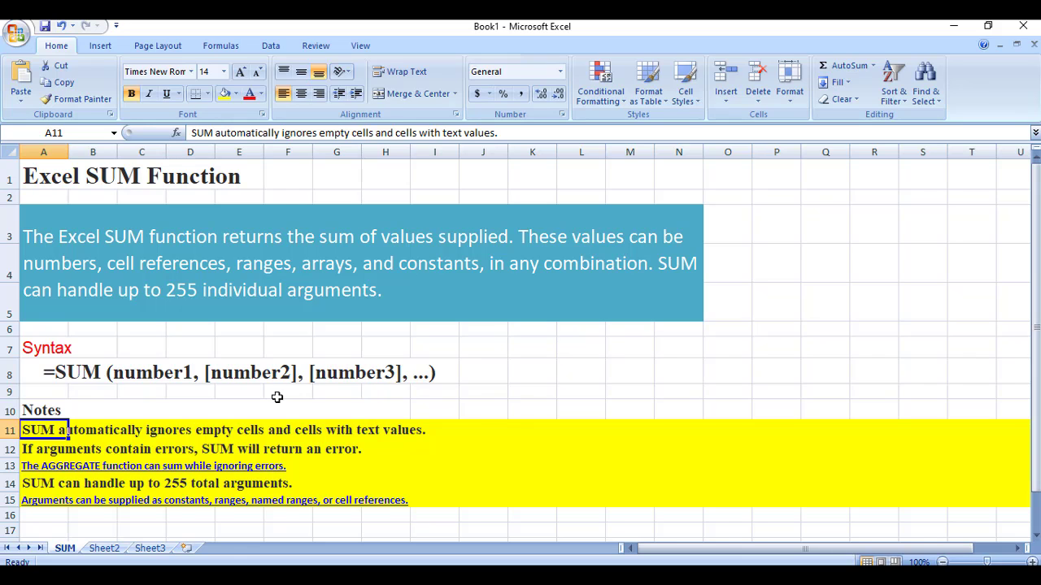
pyautogui.click(49, 448)
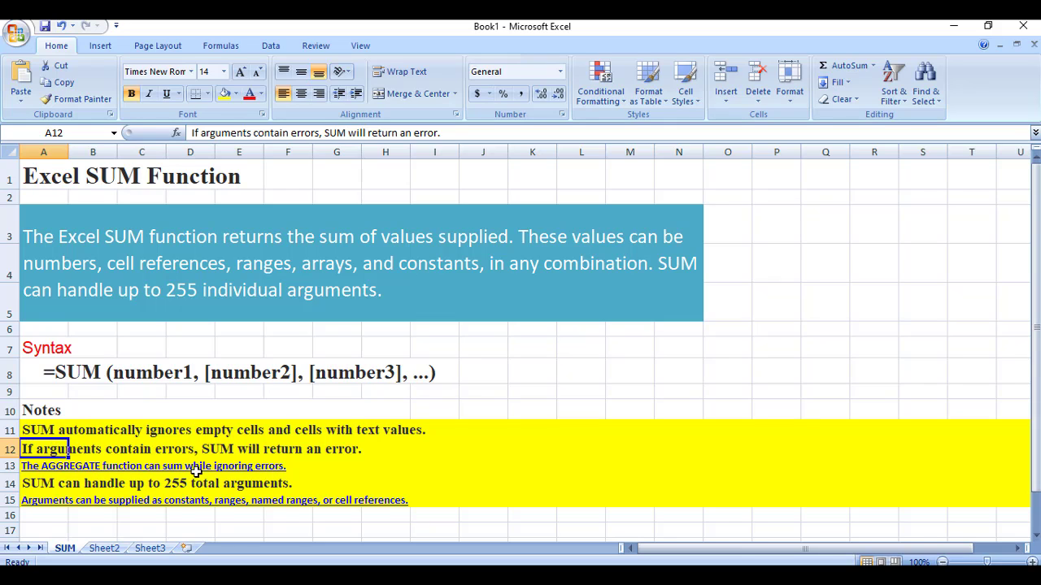
pyautogui.scroll(-1, 267, 483)
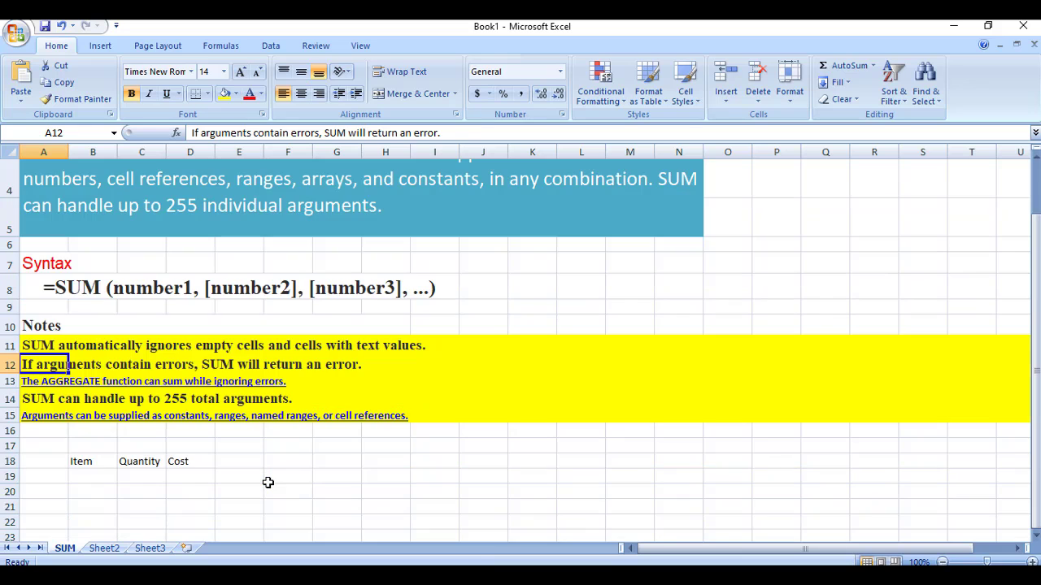
pyautogui.scroll(1, 267, 483)
pyautogui.scroll(-3, 267, 483)
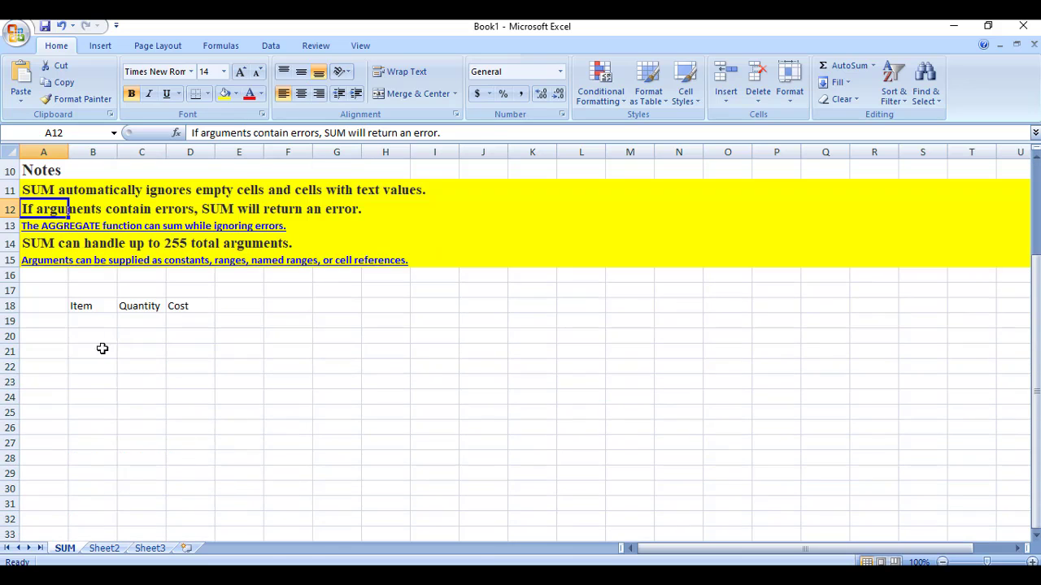
# Enter items A and B in cells B19 and B20 and fill the pattern down to B24
pyautogui.click(87, 321)
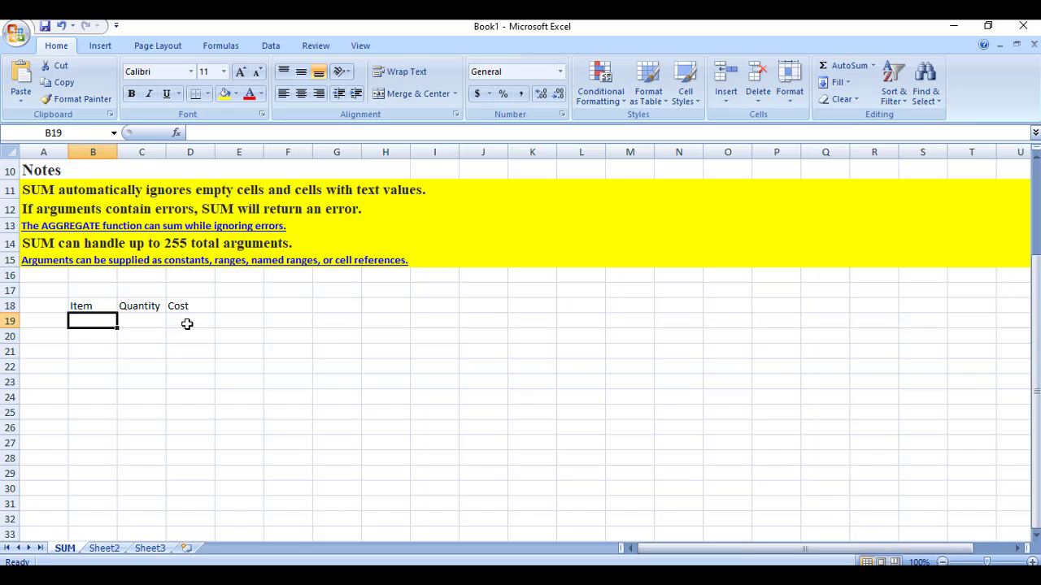
pyautogui.write('A')
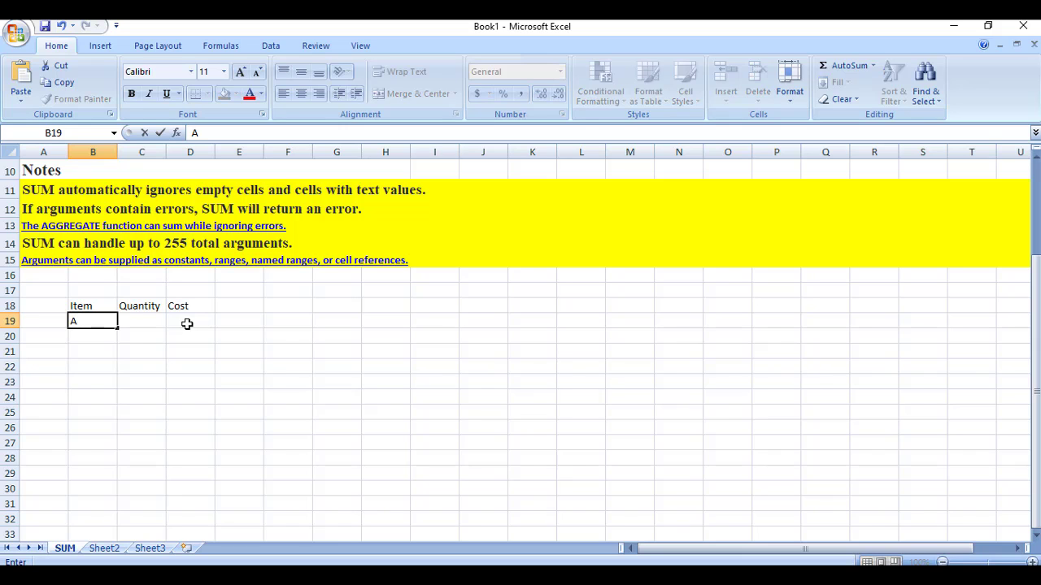
pyautogui.press('Return')
pyautogui.write('B')
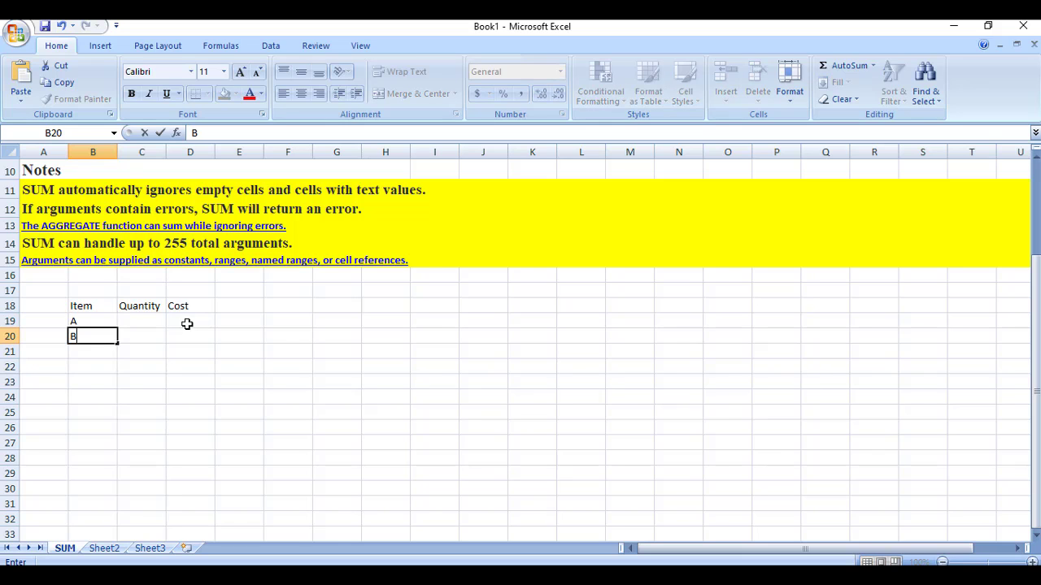
pyautogui.press('Return')
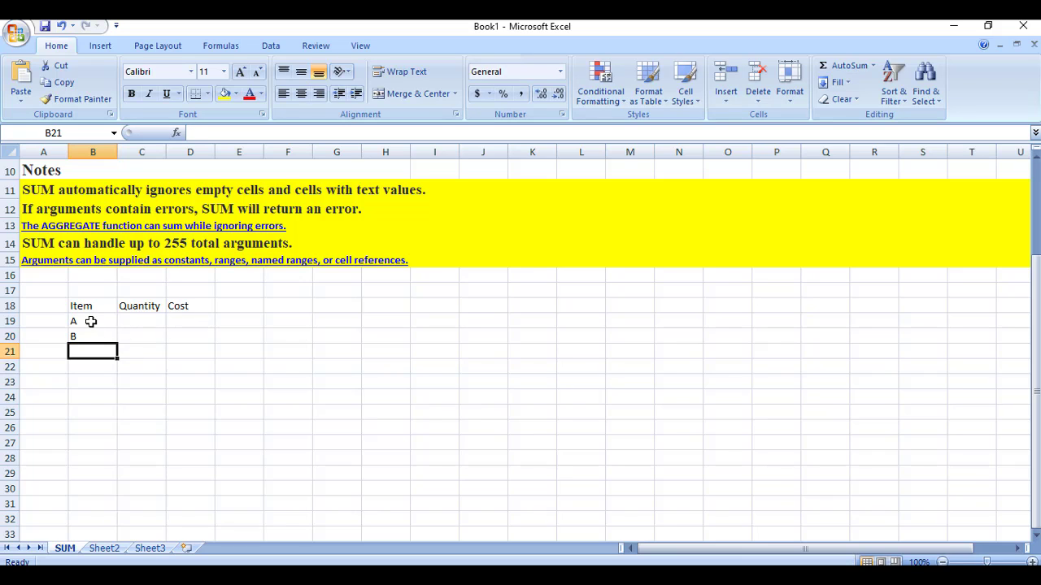
pyautogui.moveTo(88, 322); pyautogui.dragTo(119, 410)
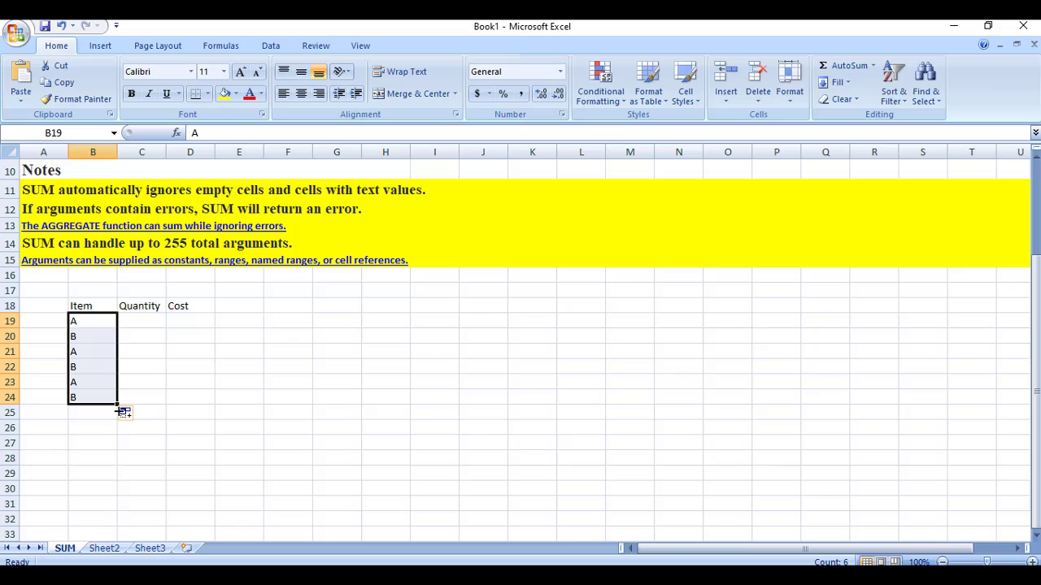
# Enter C in cell B21 and fill the A, B, C pattern from B19:B21 down to B24
pyautogui.click(98, 353)
pyautogui.write('C')
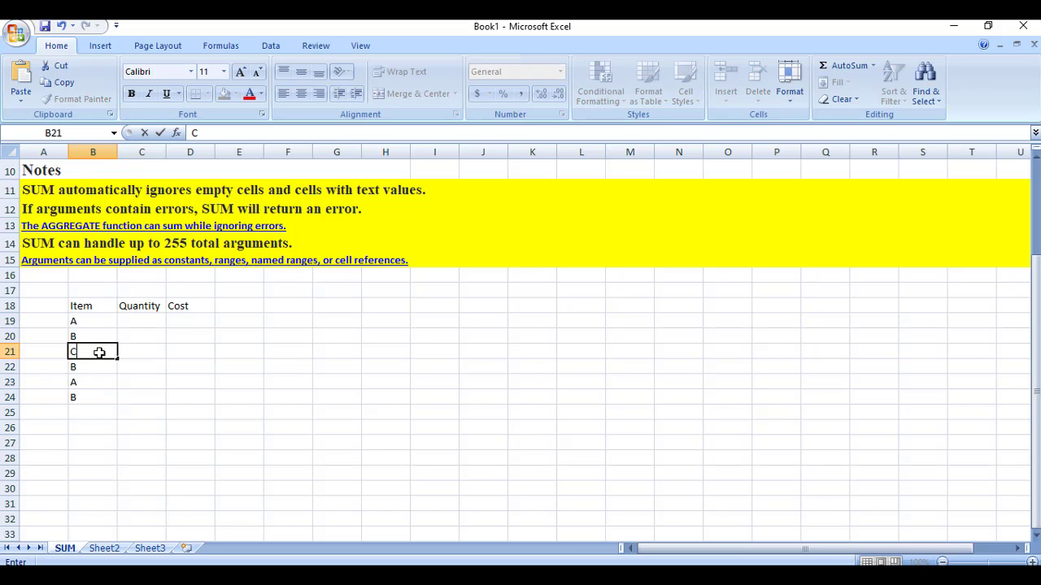
pyautogui.click(172, 379)
pyautogui.moveTo(96, 323); pyautogui.dragTo(122, 402)
# Replace the items in cells B22 to B24 with D, E and F
pyautogui.click(85, 365)
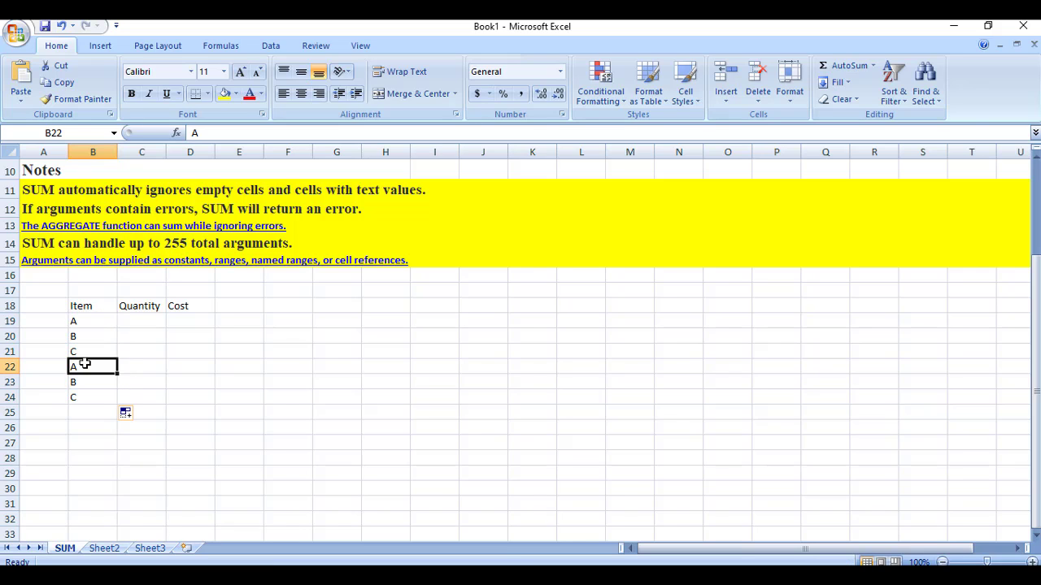
pyautogui.write('D')
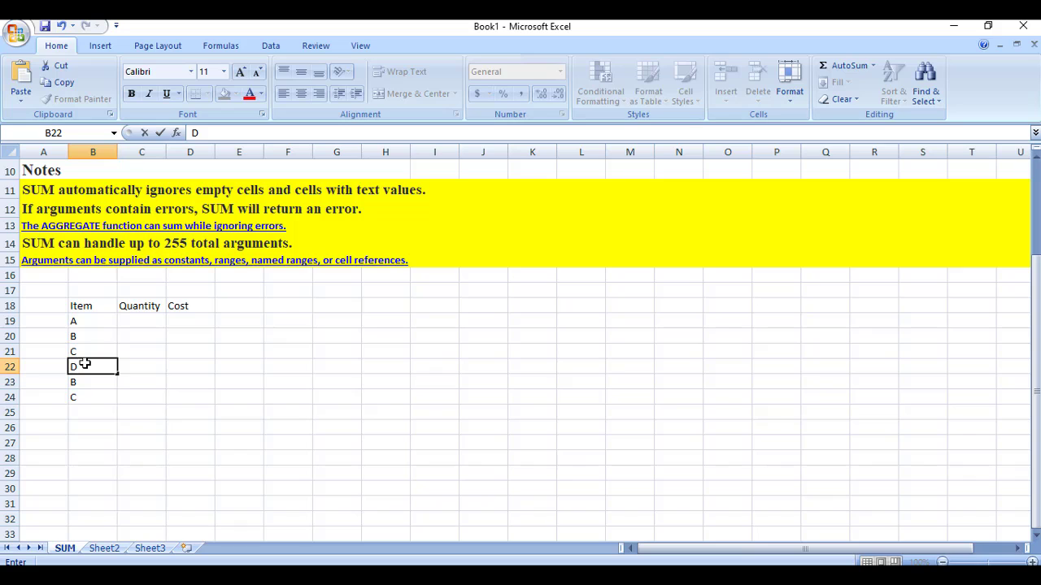
pyautogui.press('Return')
pyautogui.write('E')
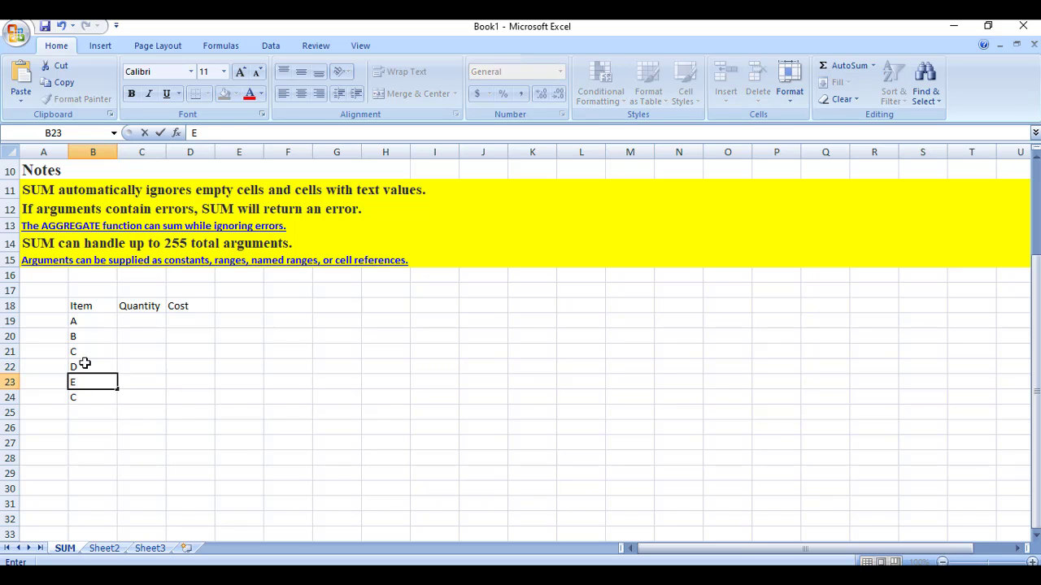
pyautogui.press('Return')
pyautogui.write('F')
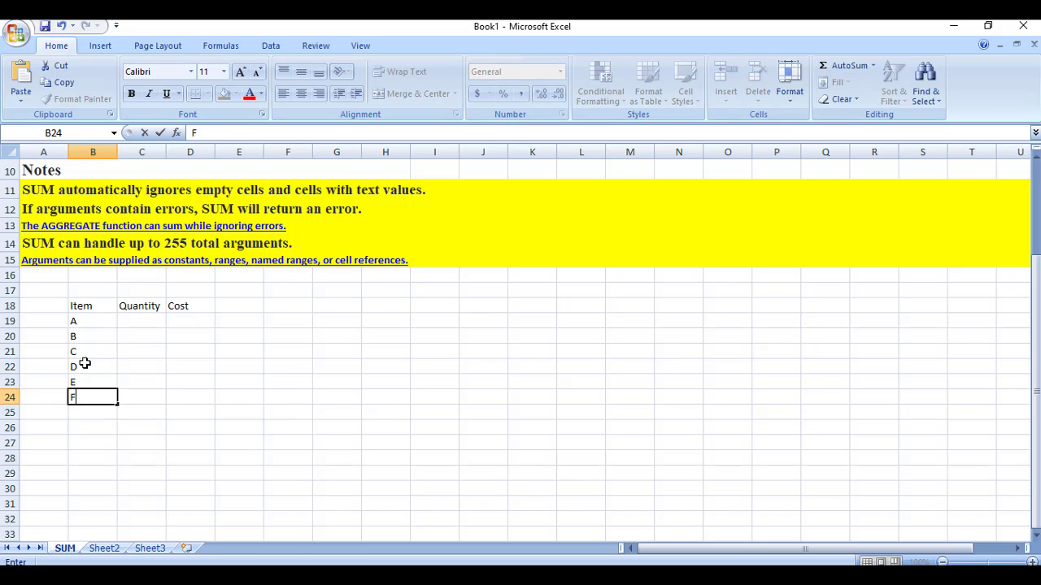
pyautogui.click(164, 367)
pyautogui.click(96, 326)
pyautogui.moveTo(96, 326); pyautogui.dragTo(91, 393)
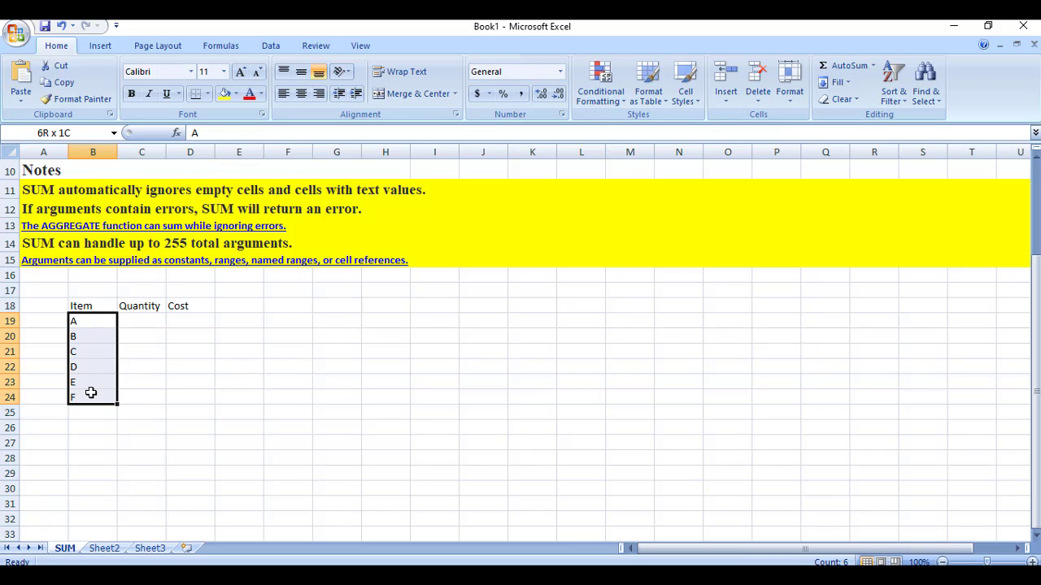
# Enter the quantities 11, 10, 8, 7, 6 and 5 for items A to F in cells C19 to C24
pyautogui.click(146, 330)
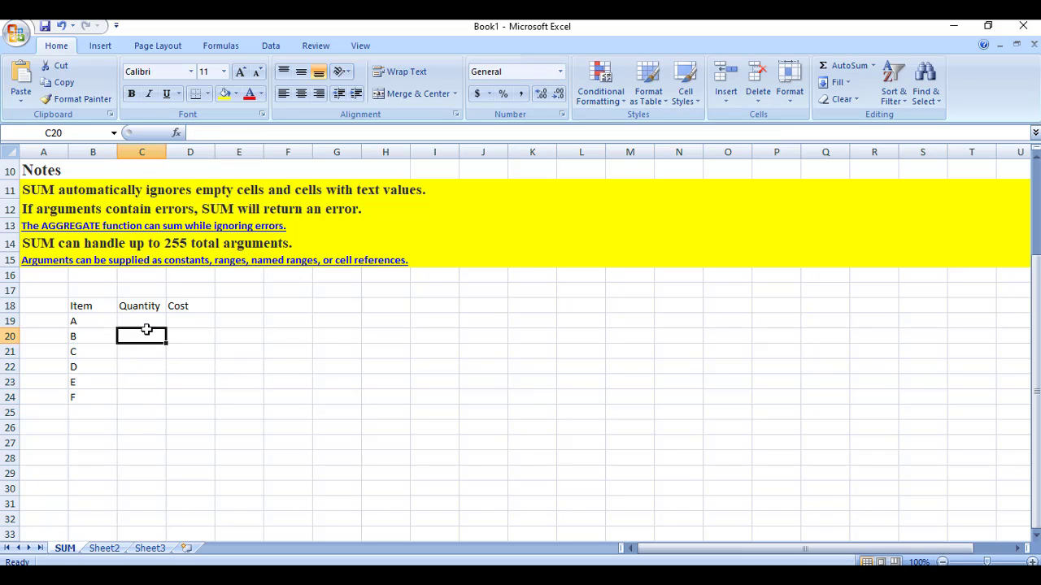
pyautogui.click(152, 320)
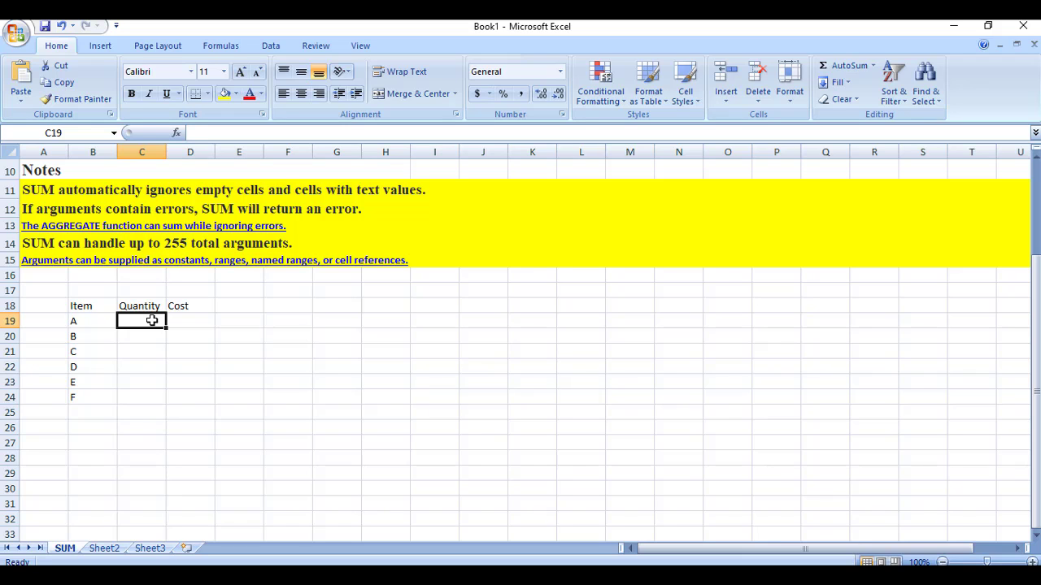
pyautogui.write('11')
pyautogui.press('Return')
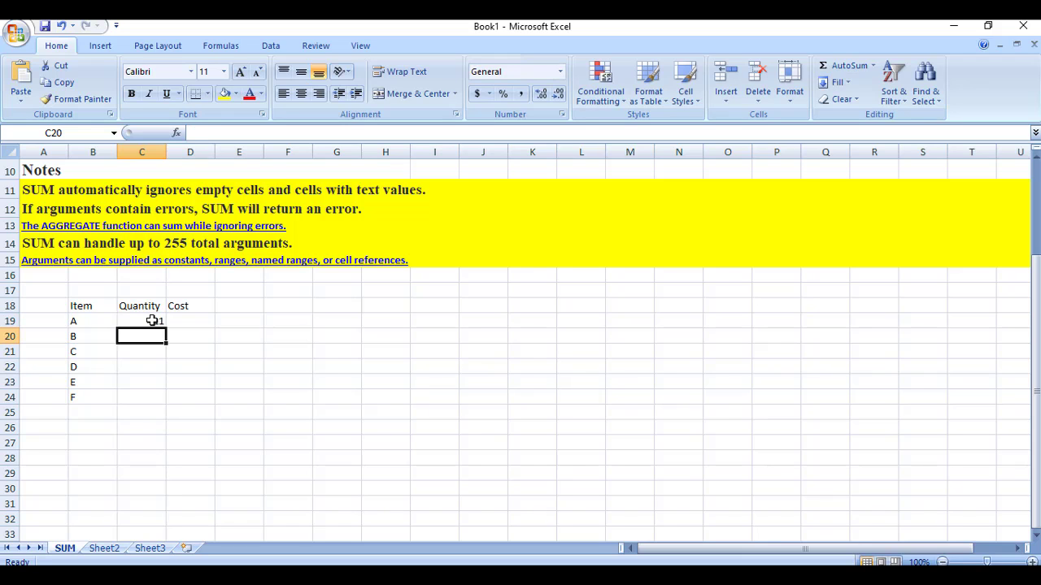
pyautogui.write('10')
pyautogui.press('Return')
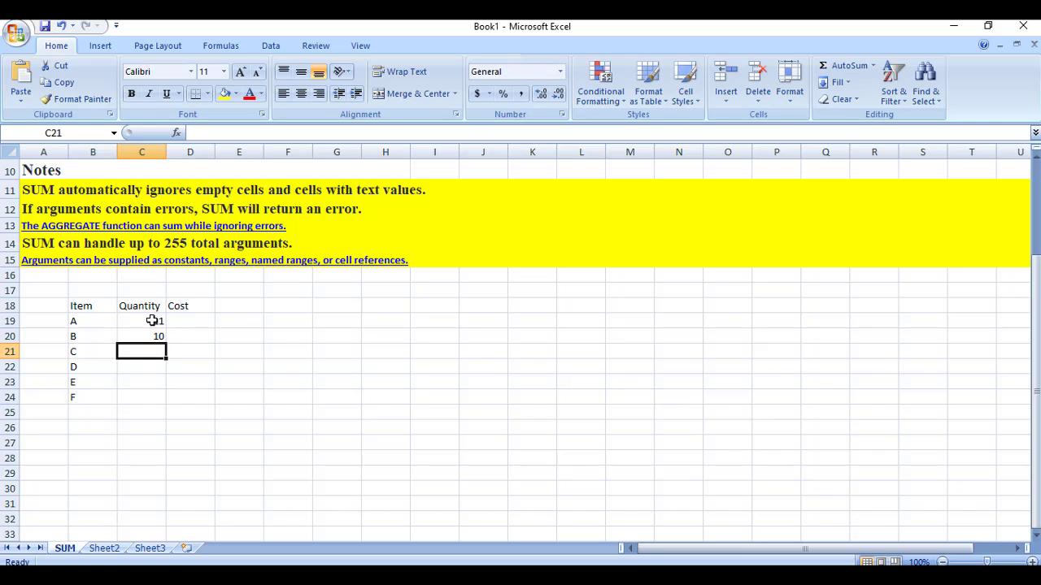
pyautogui.write('8')
pyautogui.press('Return')
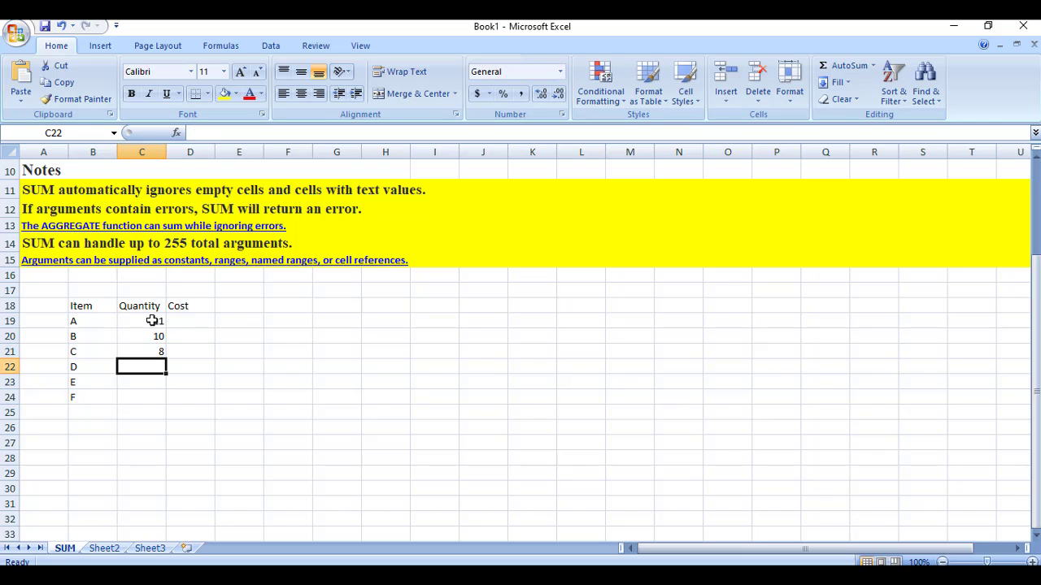
pyautogui.write('7')
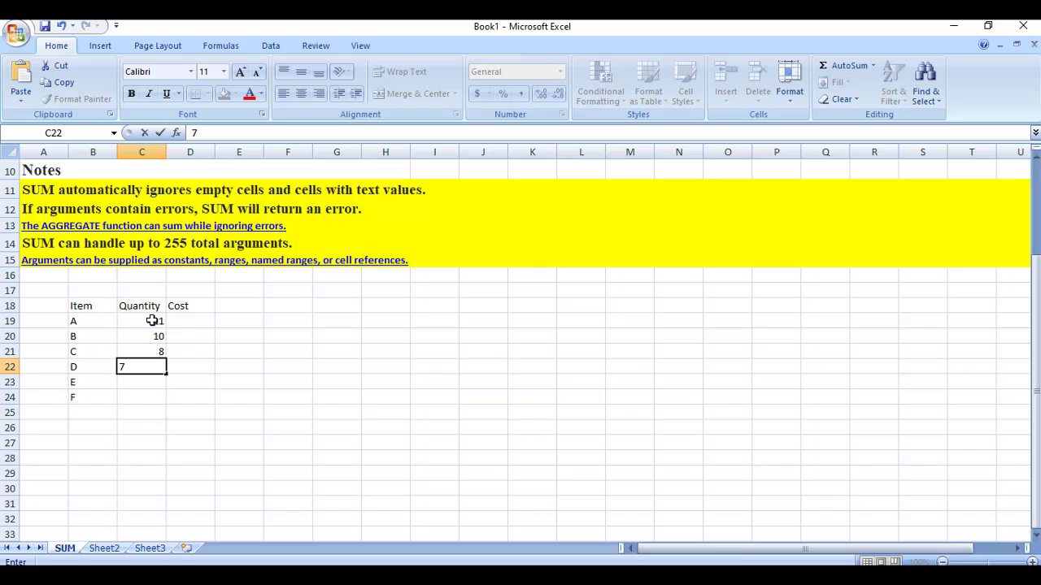
pyautogui.press('Return')
pyautogui.write('6')
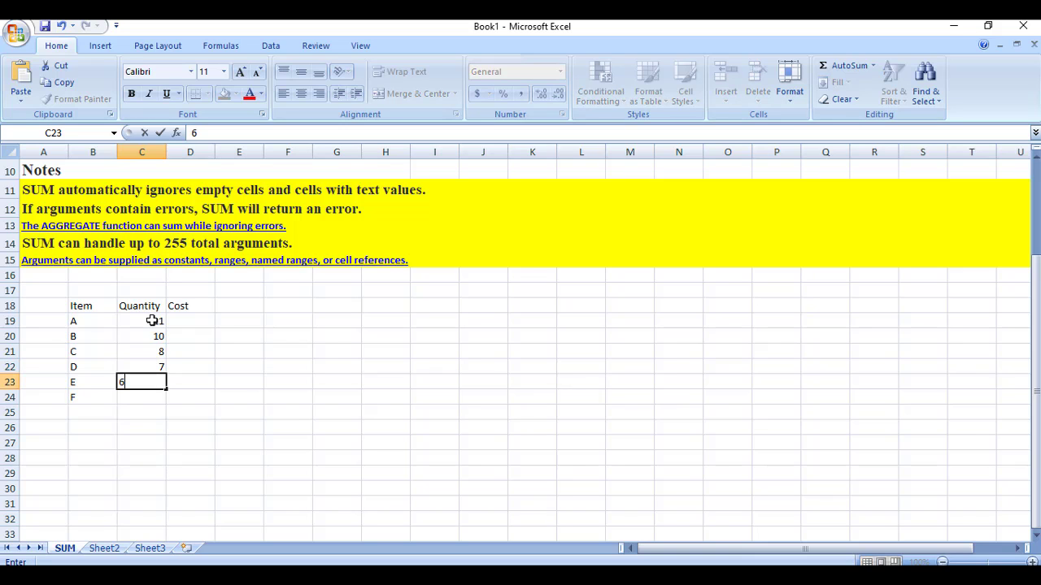
pyautogui.press('Return')
pyautogui.write('5')
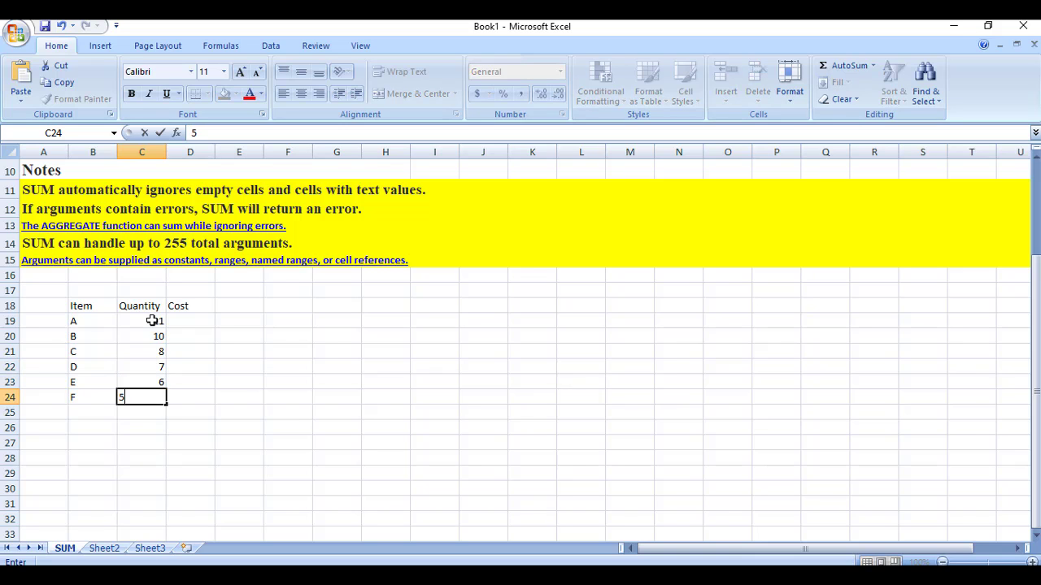
pyautogui.press('Return')
# Enter the costs 100, 200, 400, 500, 600 and 88 for items A to F in cells D19 to D24
pyautogui.click(196, 318)
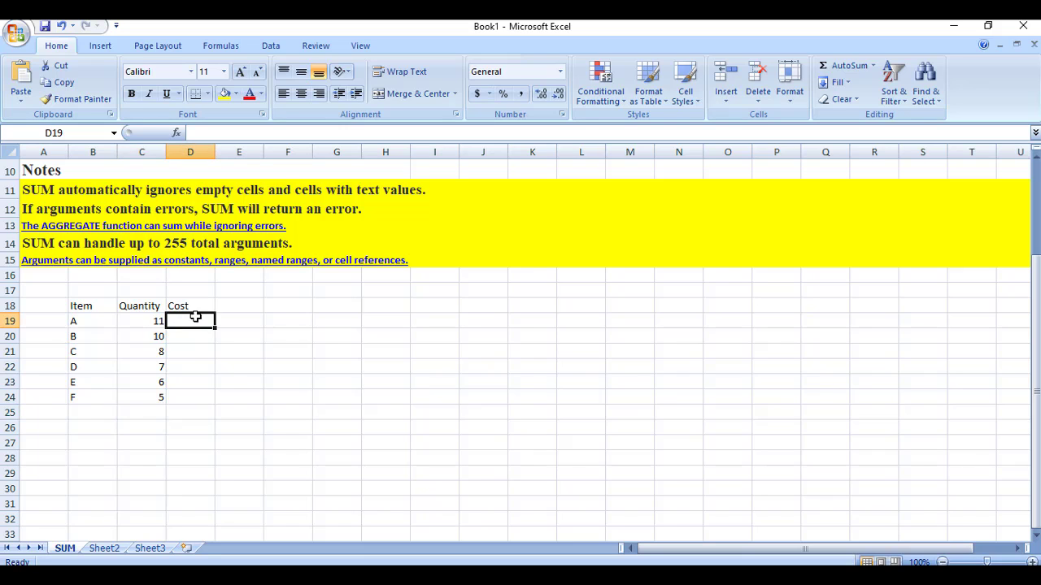
pyautogui.write('100')
pyautogui.press('Return')
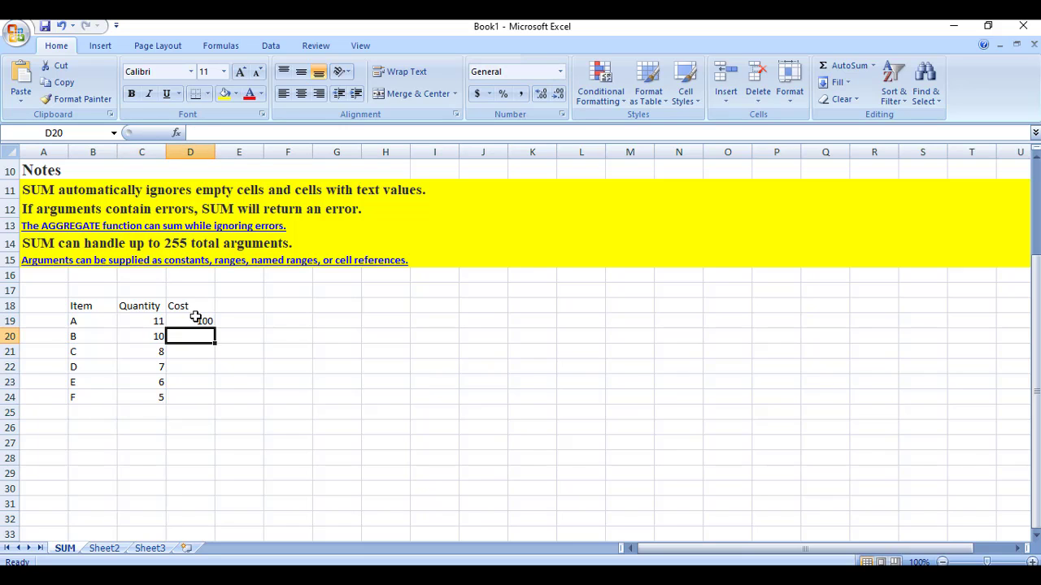
pyautogui.write('200')
pyautogui.press('Return')
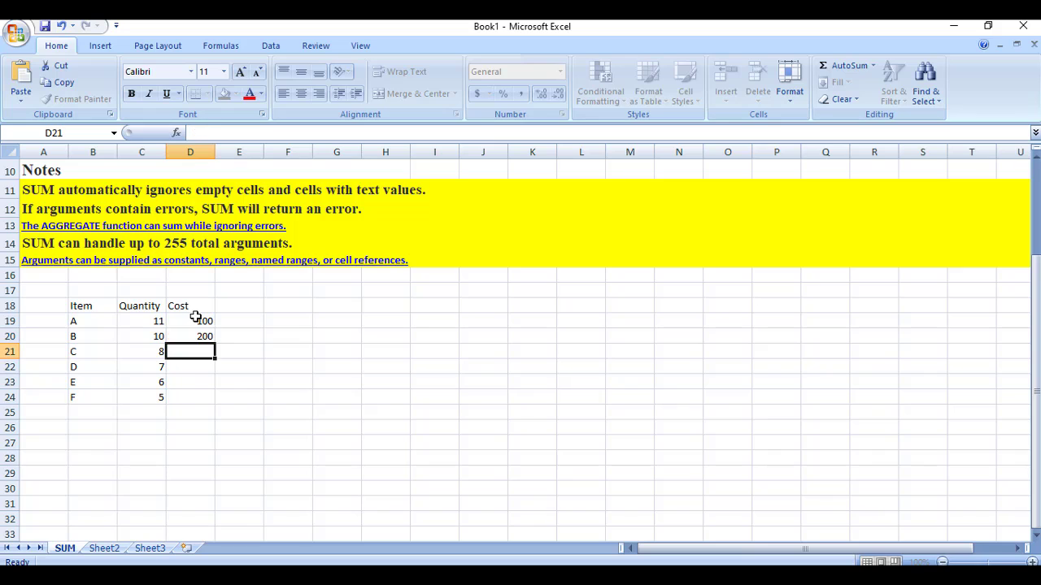
pyautogui.write('400')
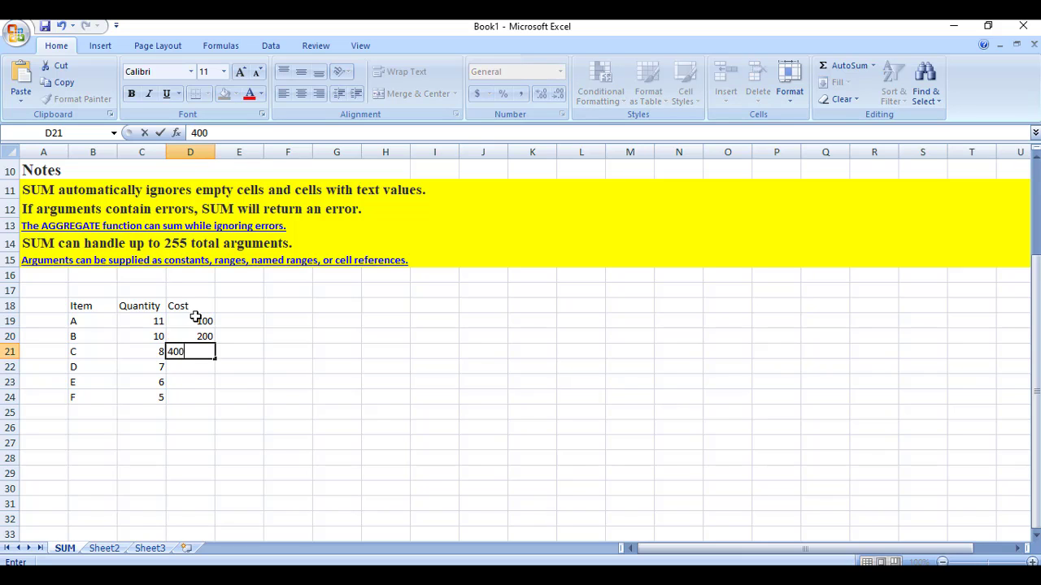
pyautogui.press('Return')
pyautogui.write('500')
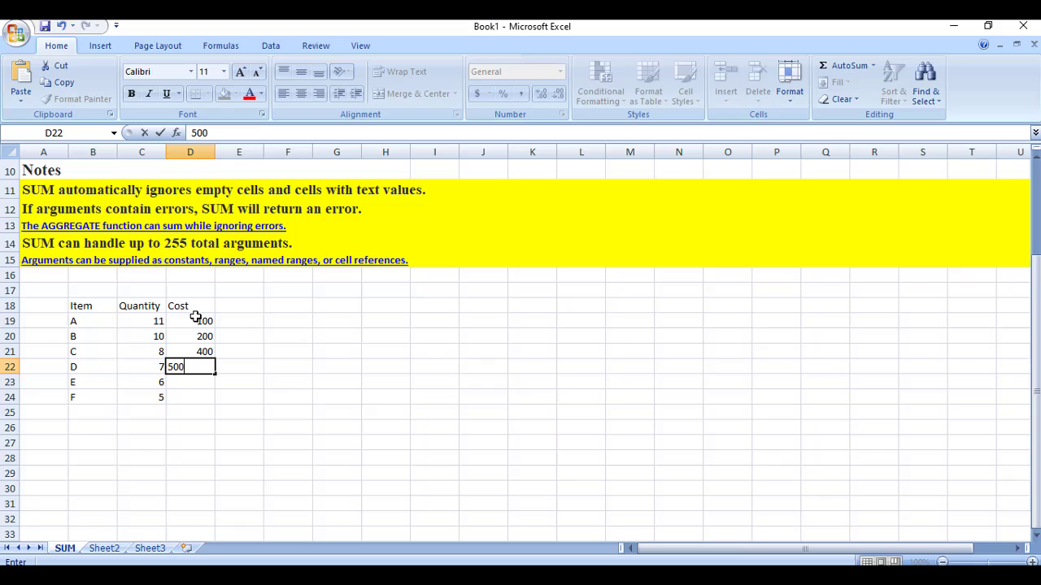
pyautogui.press('Return')
pyautogui.write('600')
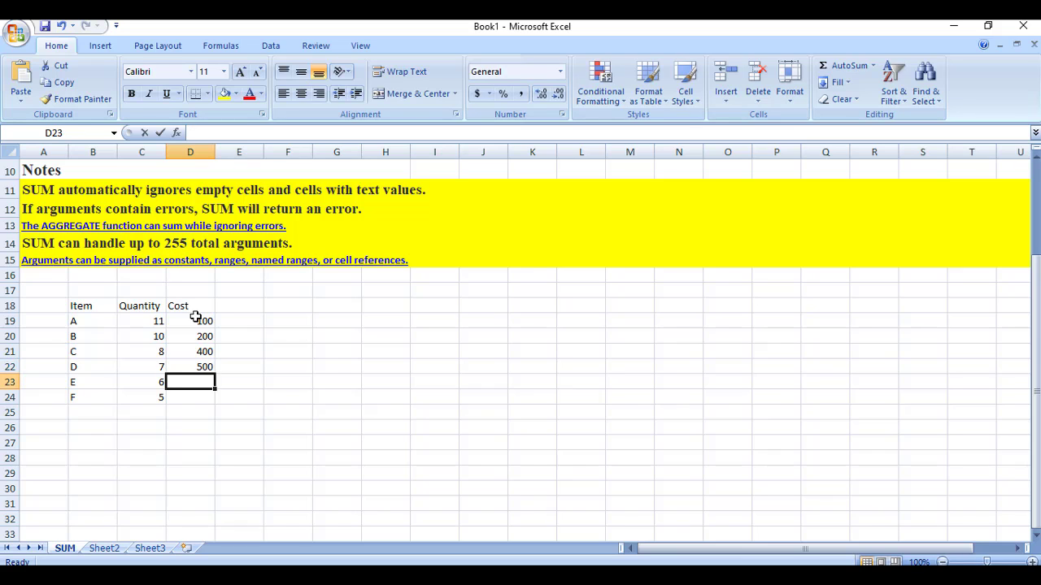
pyautogui.press('Return')
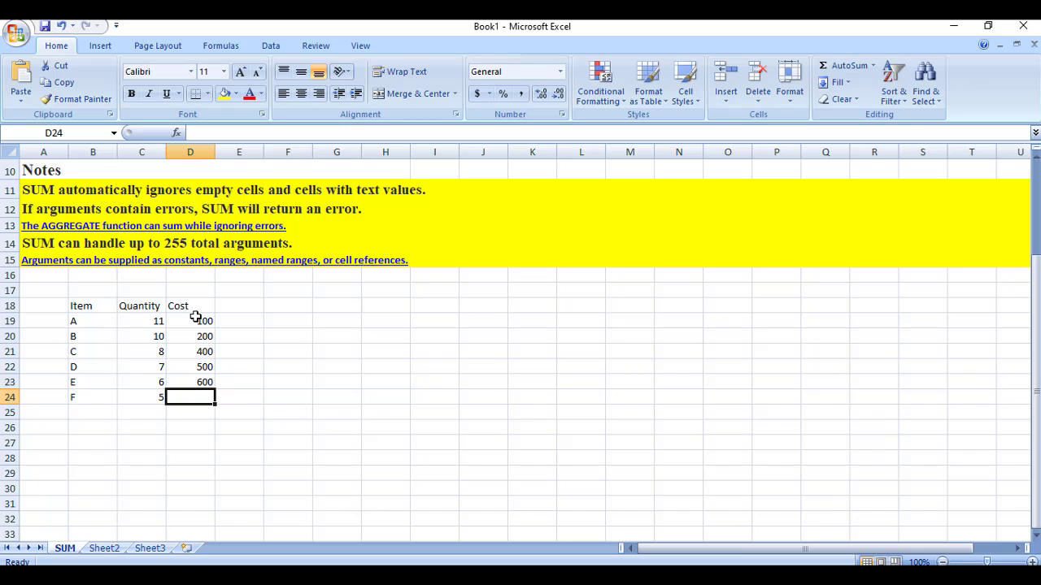
pyautogui.write('88')
pyautogui.press('Return')
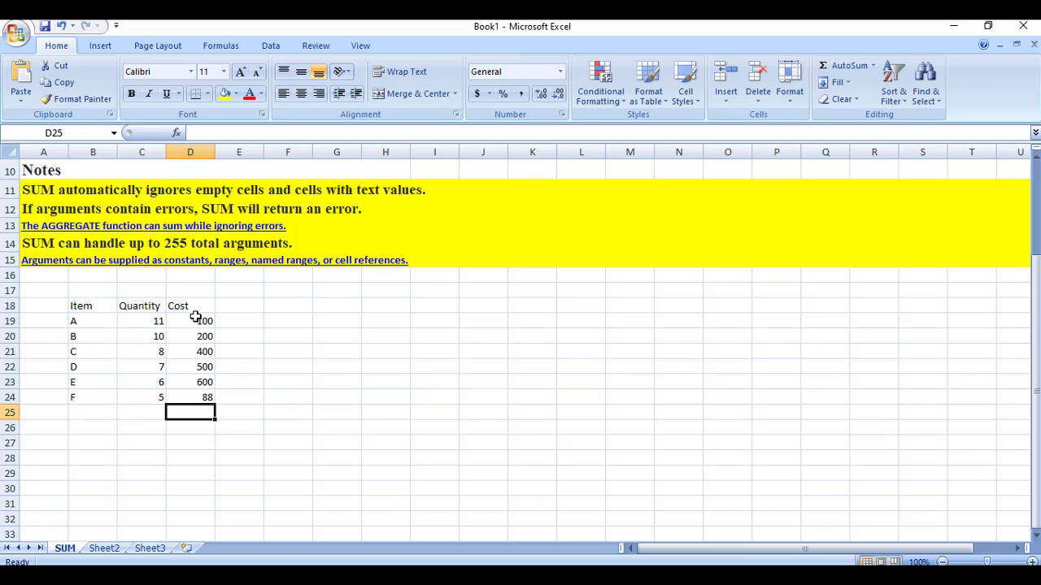
# Apply All Borders to the item table in B18:D24
pyautogui.moveTo(82, 305); pyautogui.dragTo(194, 398)
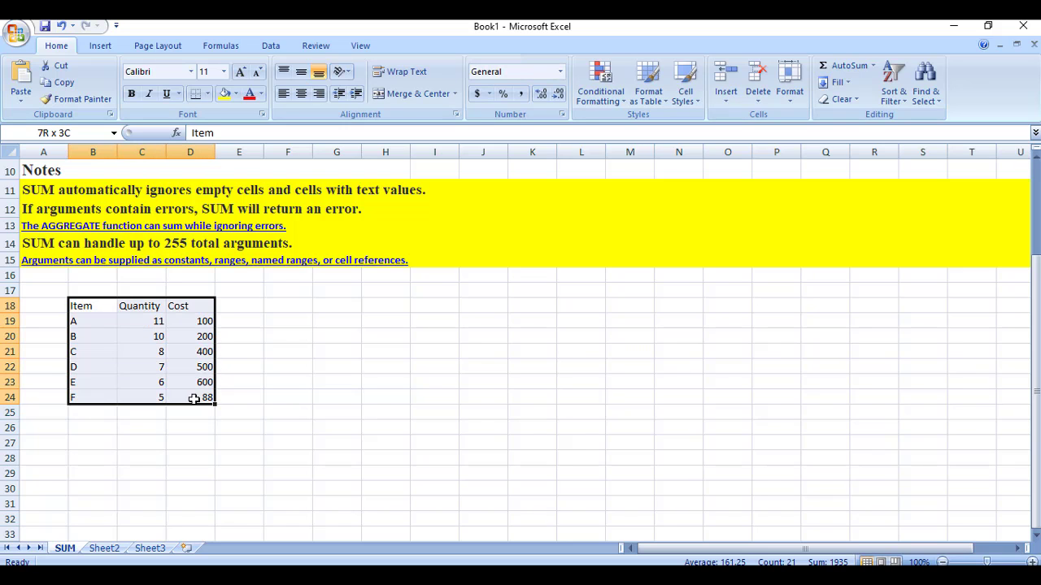
pyautogui.click(208, 94)
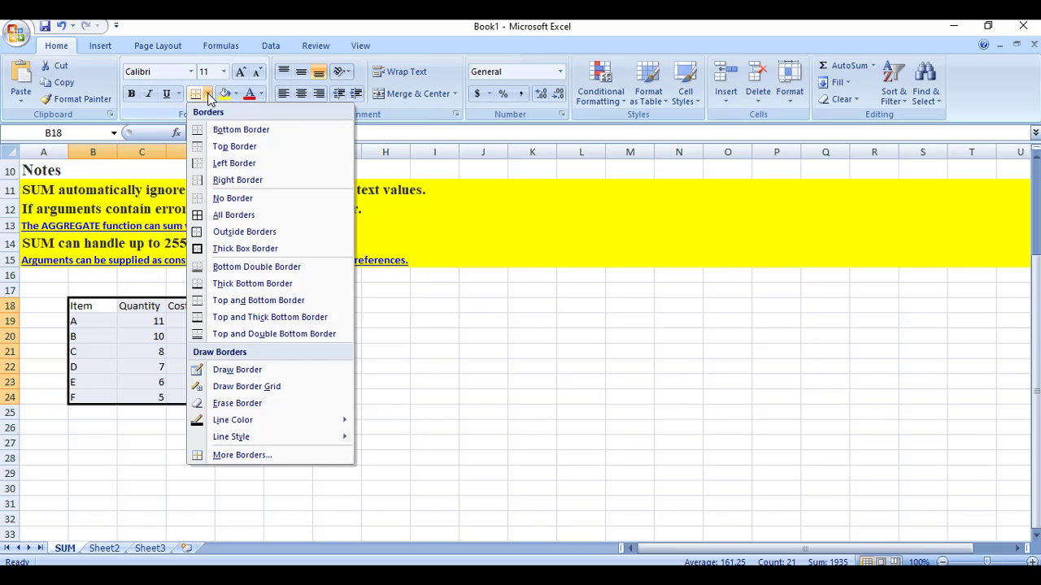
pyautogui.click(244, 215)
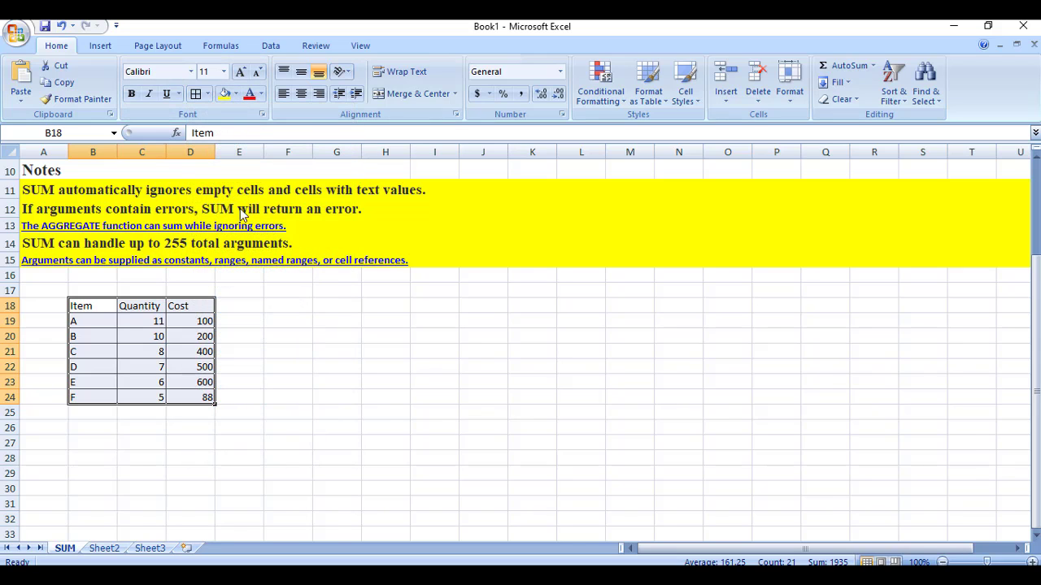
# Centre the item table's contents horizontally and vertically, and fill the header cells B18:D18 with yellow
pyautogui.click(300, 94)
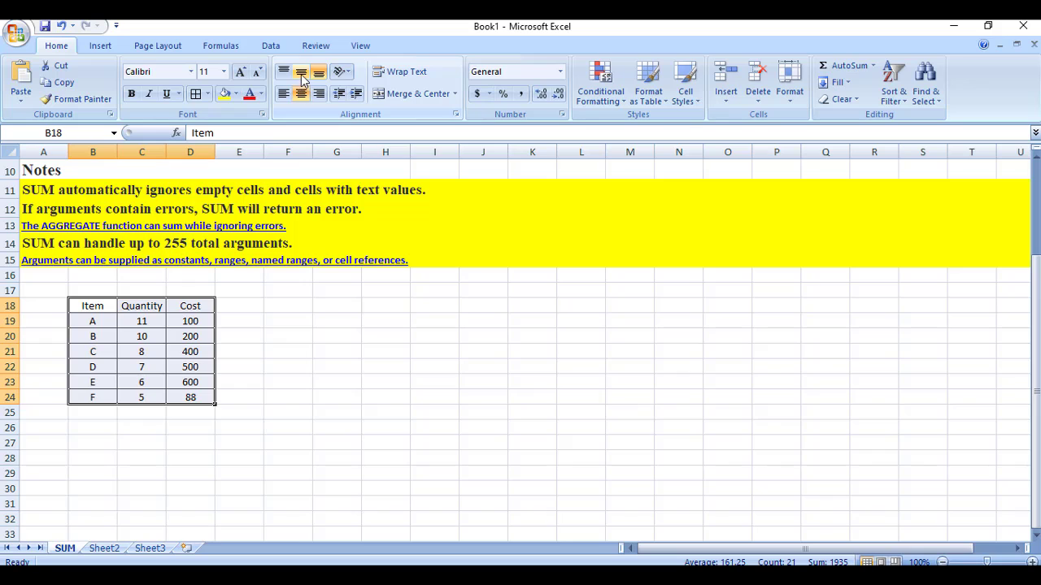
pyautogui.click(301, 73)
pyautogui.moveTo(104, 306); pyautogui.dragTo(175, 305)
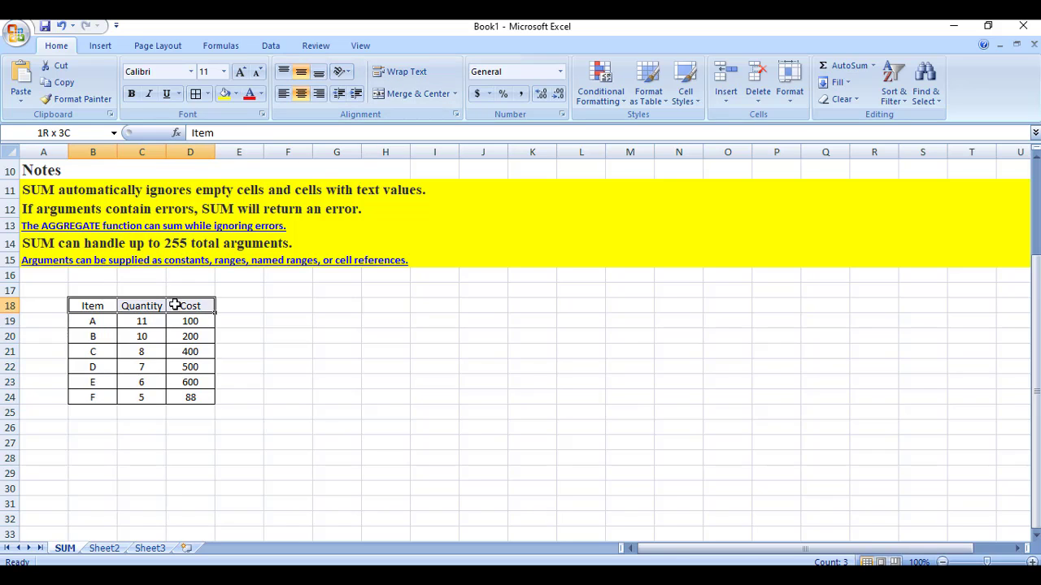
pyautogui.click(225, 93)
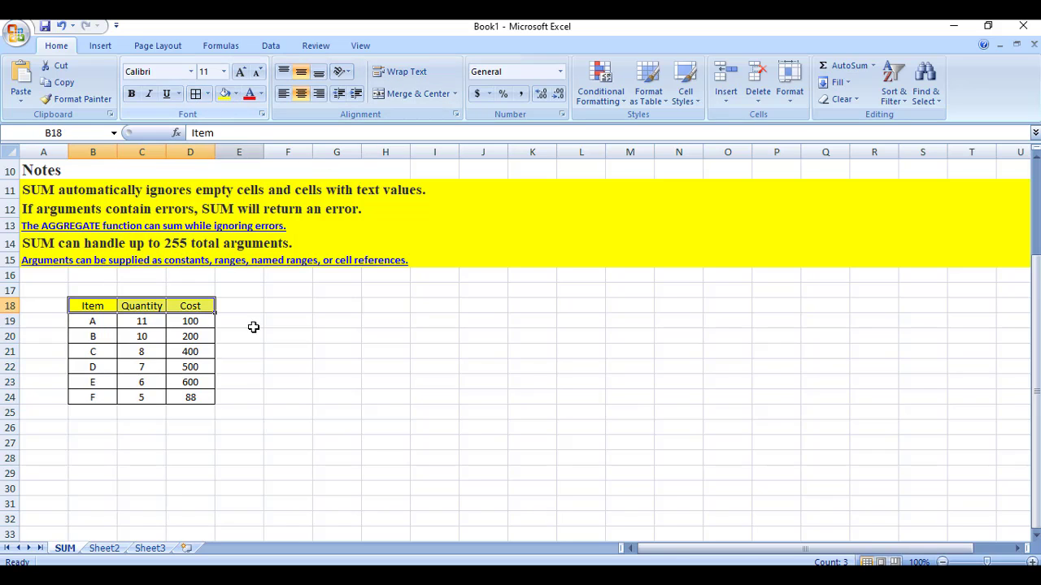
pyautogui.click(255, 370)
# Fill cells E18 and B25 with the standard green colour
pyautogui.click(235, 305)
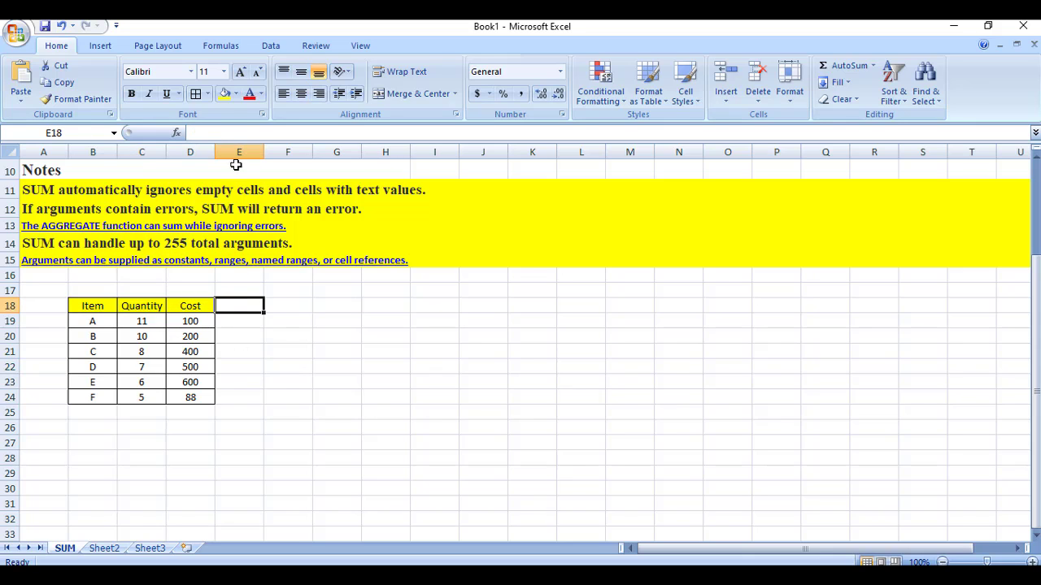
pyautogui.click(236, 94)
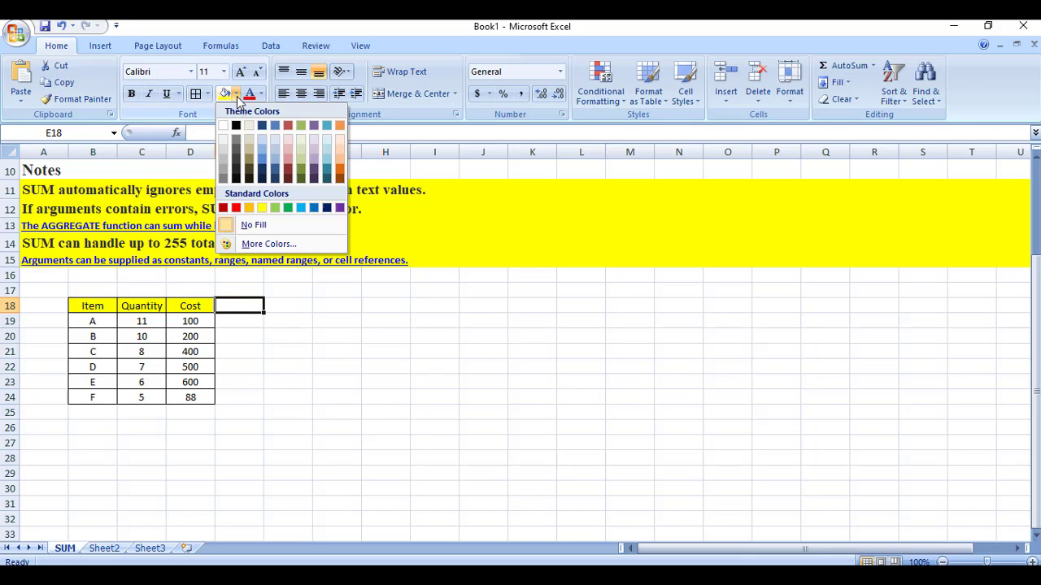
pyautogui.click(288, 210)
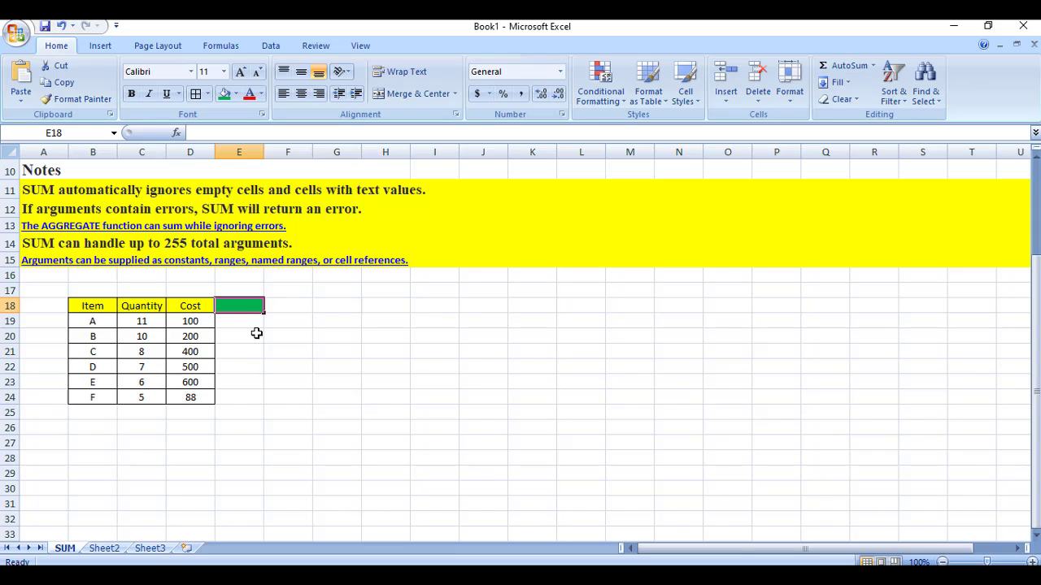
pyautogui.click(241, 322)
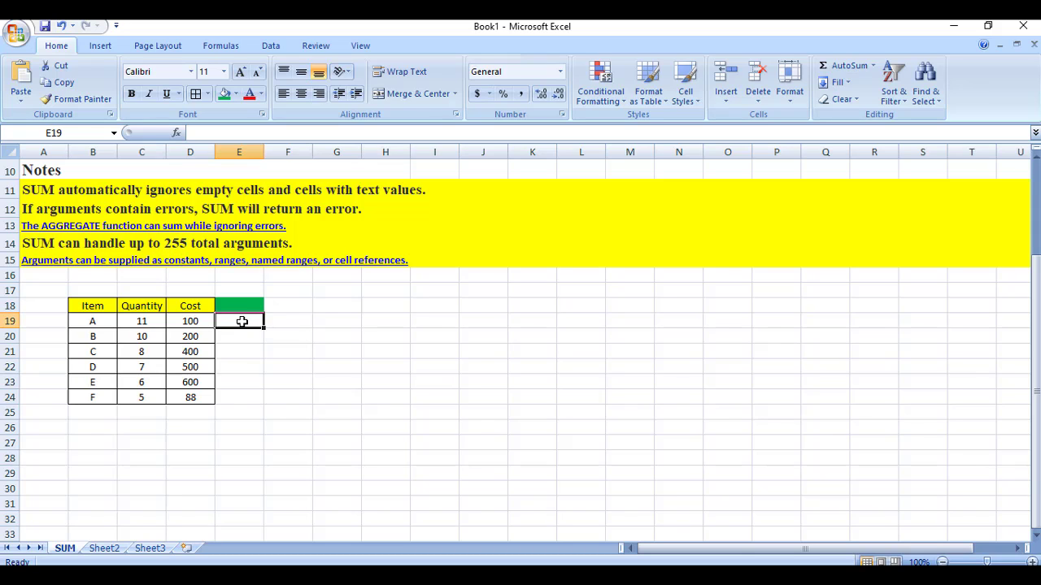
pyautogui.click(79, 418)
pyautogui.click(224, 93)
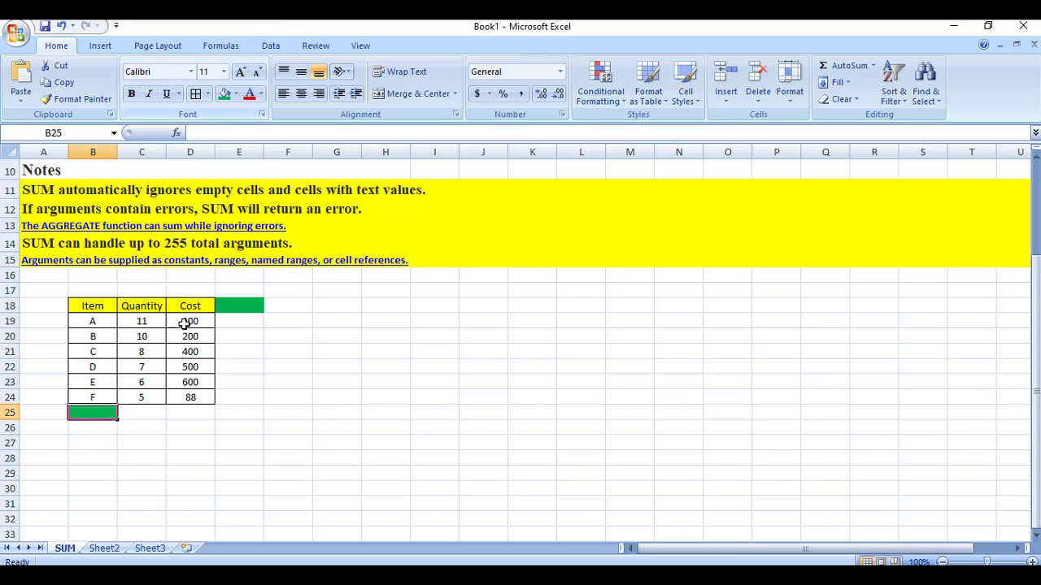
# Enter the label Total in cell B25 below the item list
pyautogui.click(149, 412)
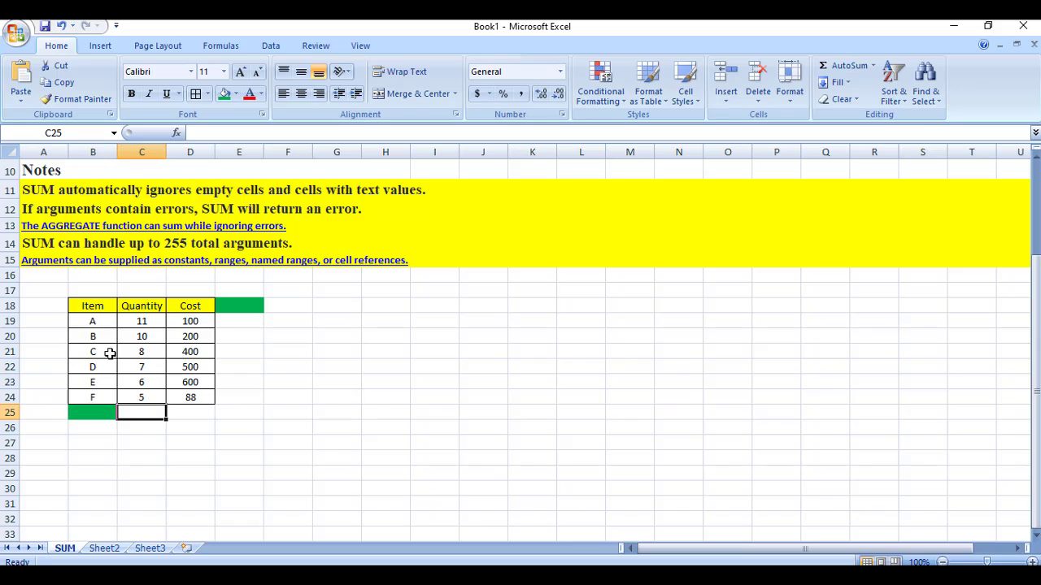
pyautogui.click(94, 413)
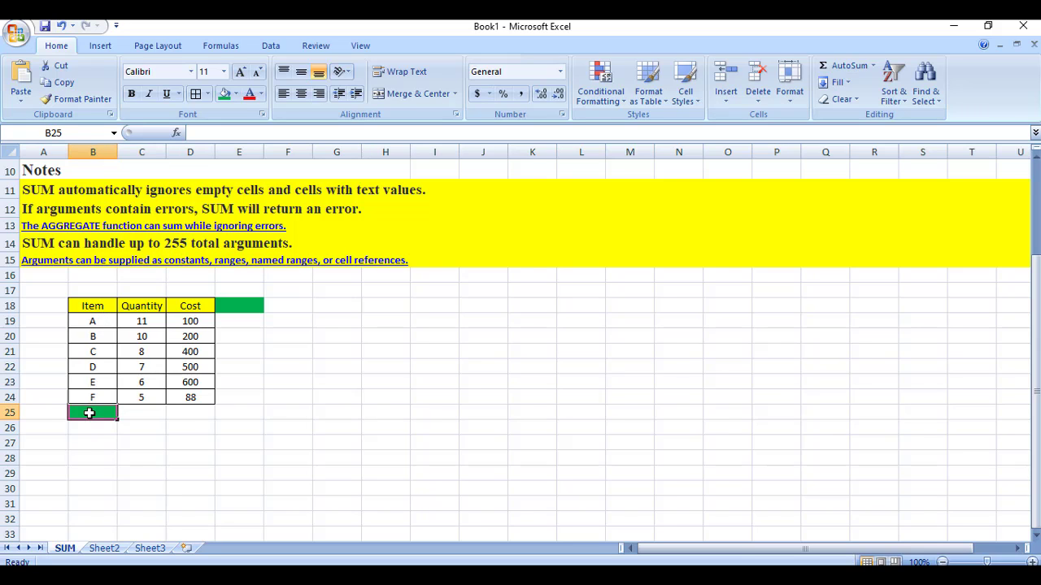
pyautogui.write('Total')
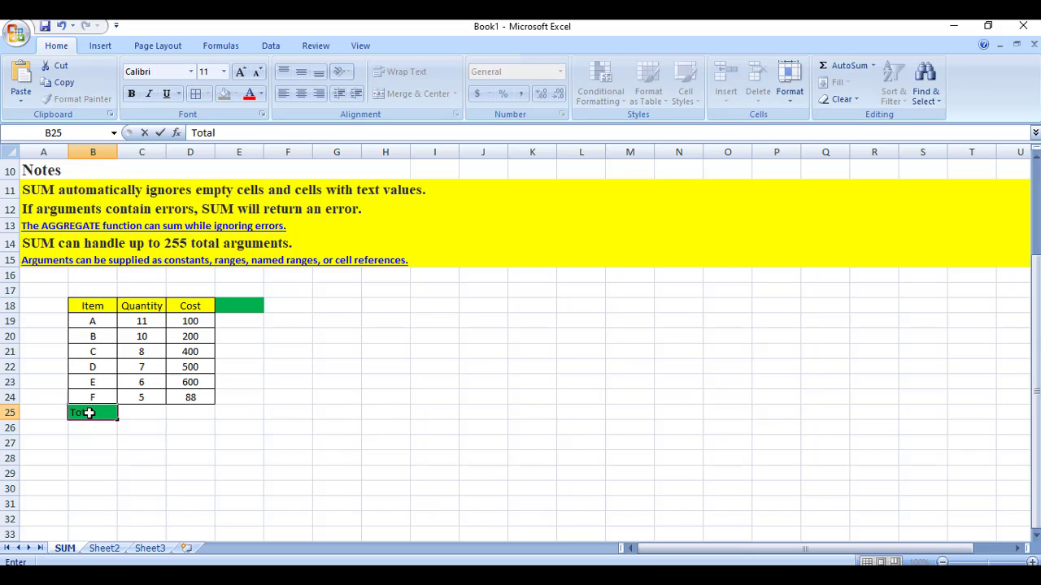
pyautogui.press('Return')
# Try adding the first four quantities in C25 with =C19+C20+C21+C22, and clear the cell again
pyautogui.click(139, 416)
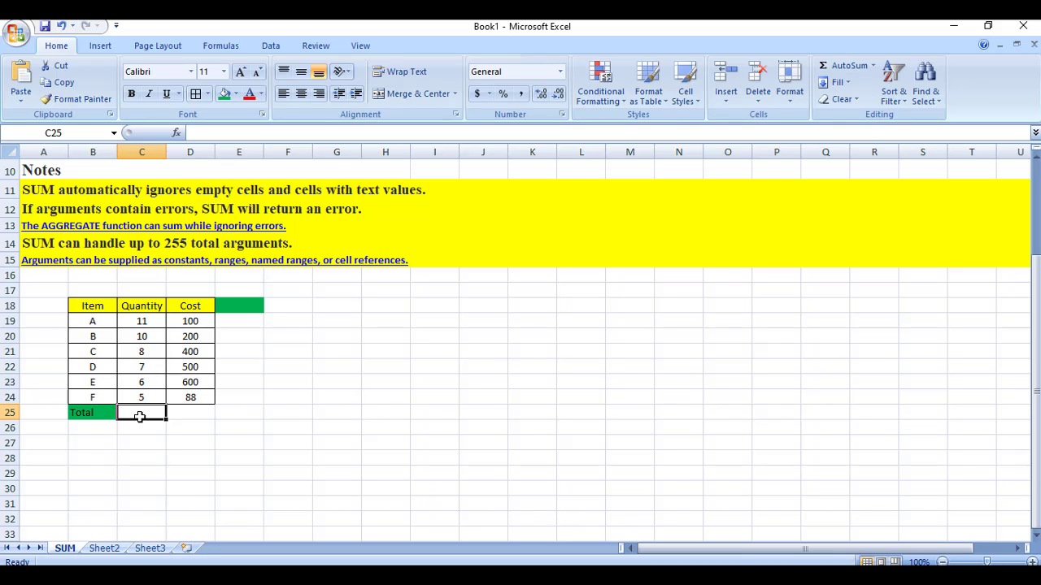
pyautogui.write('=')
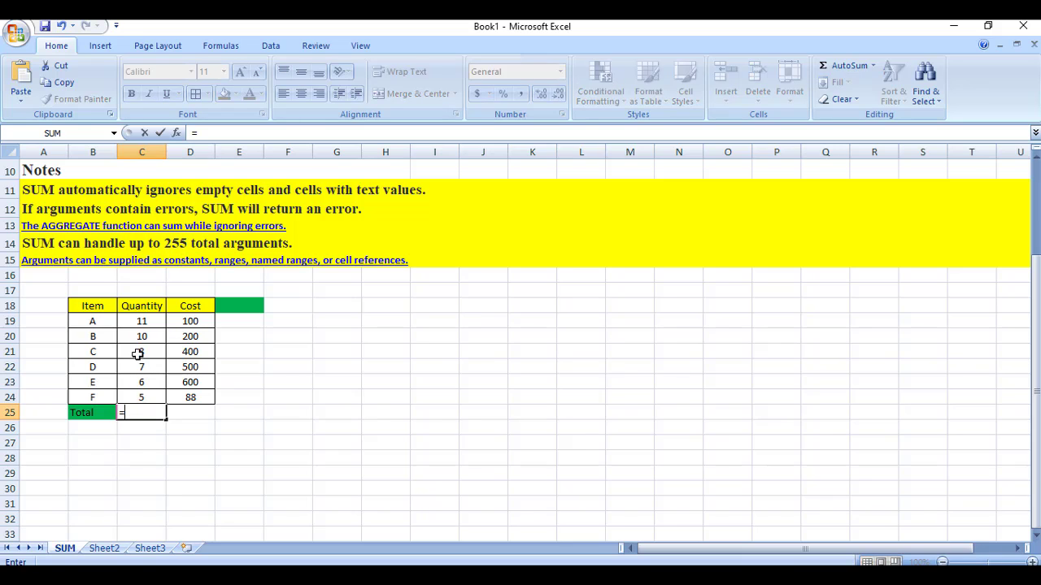
pyautogui.click(143, 323)
pyautogui.write('+')
pyautogui.click(147, 335)
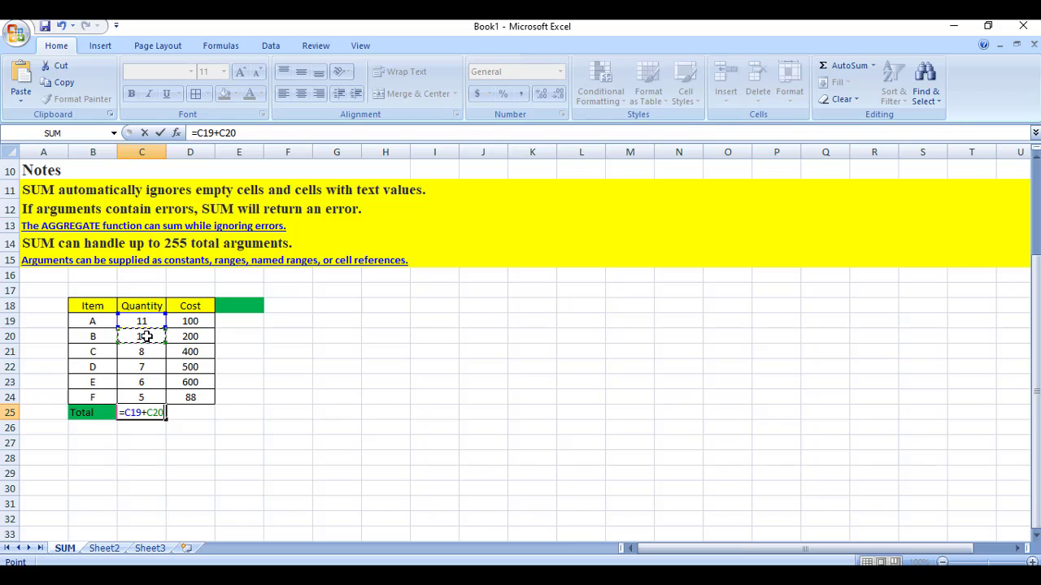
pyautogui.write('+')
pyautogui.click(145, 350)
pyautogui.write('+')
pyautogui.click(145, 369)
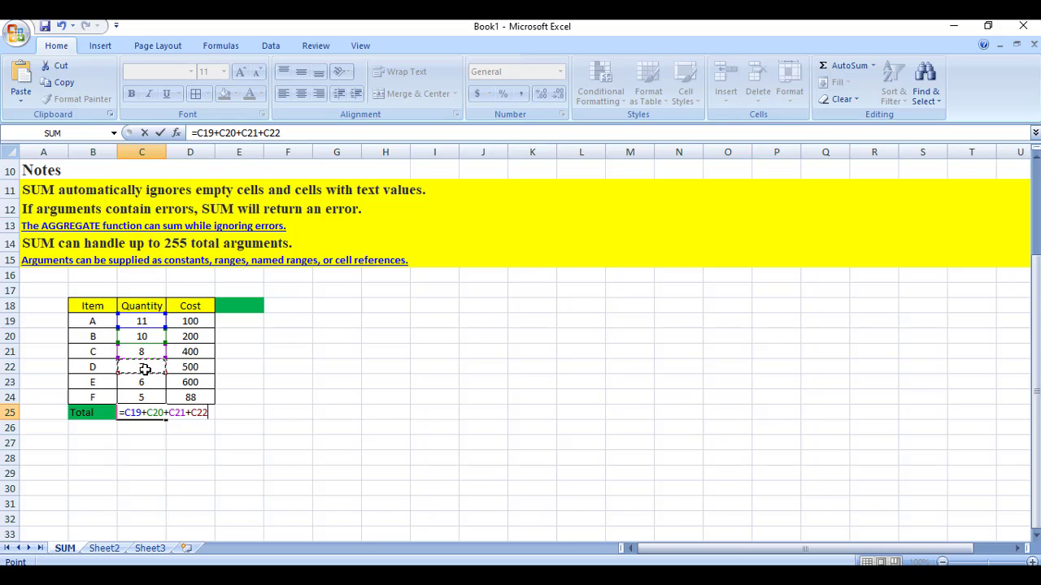
pyautogui.press('Return')
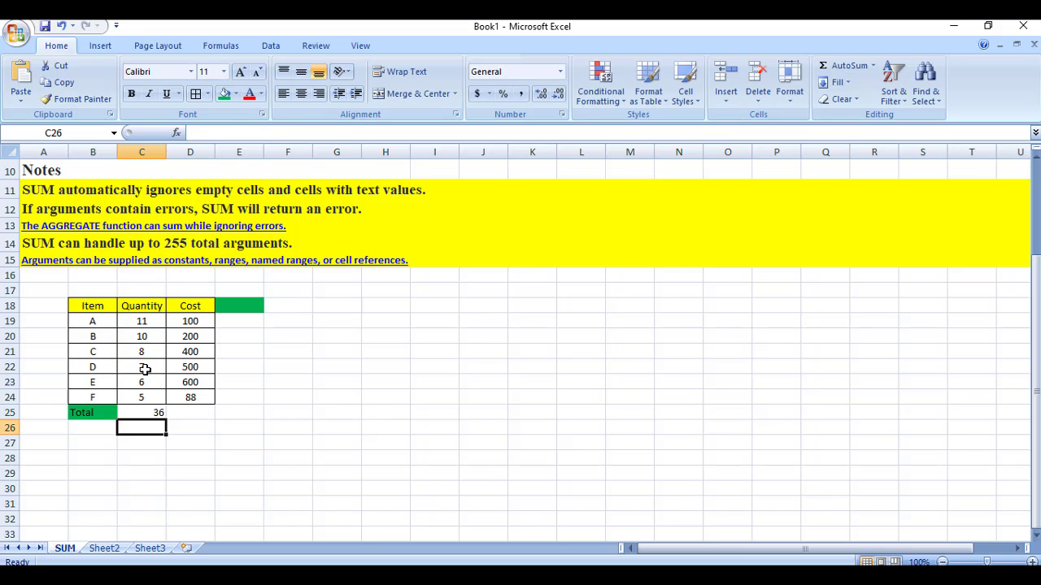
pyautogui.press('Up')
pyautogui.press('Delete')
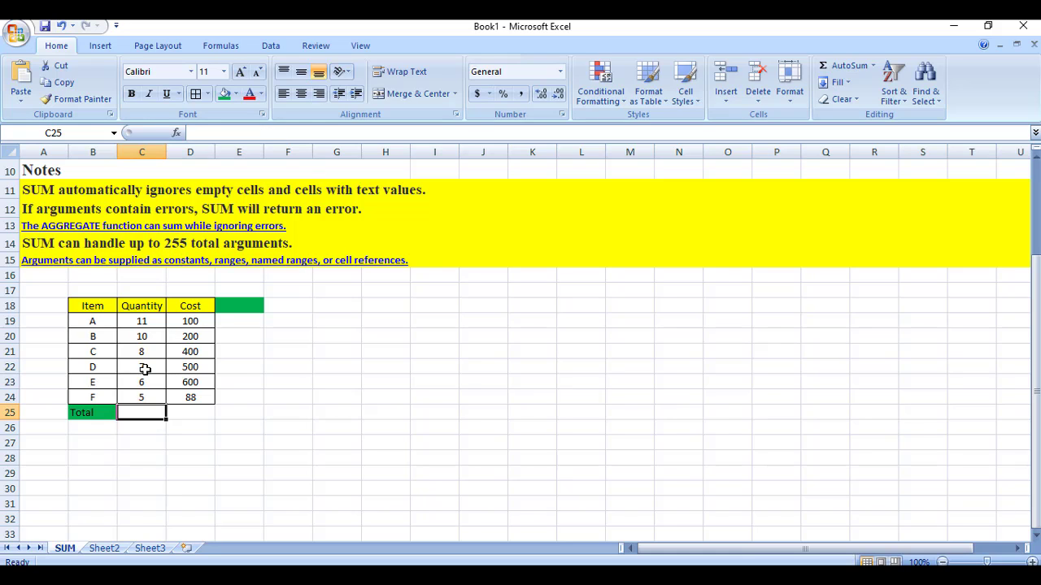
# Total the quantities in cell C25 with the formula =SUM(C19:C24)
pyautogui.write('=')
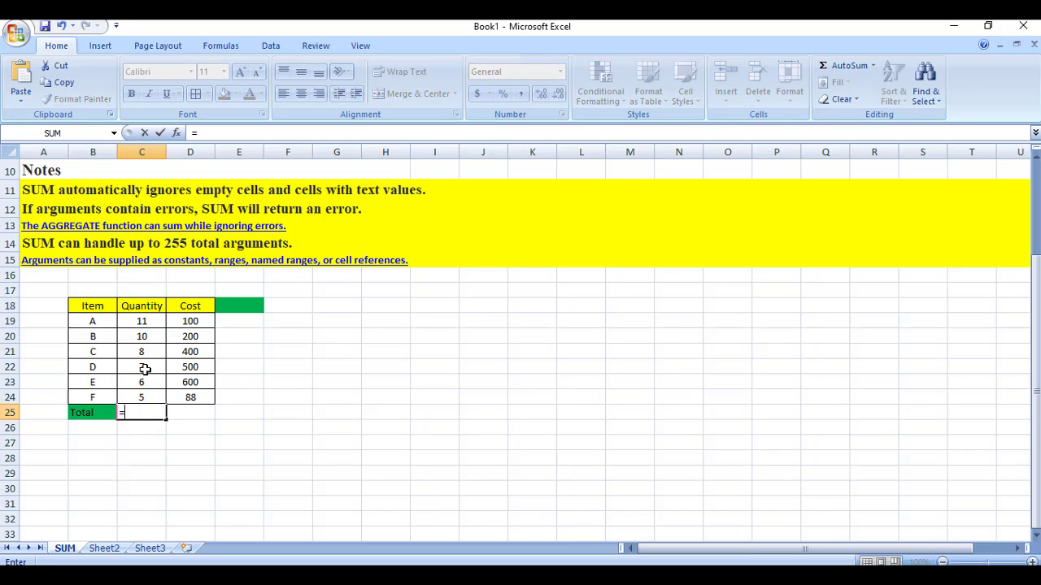
pyautogui.write('s')
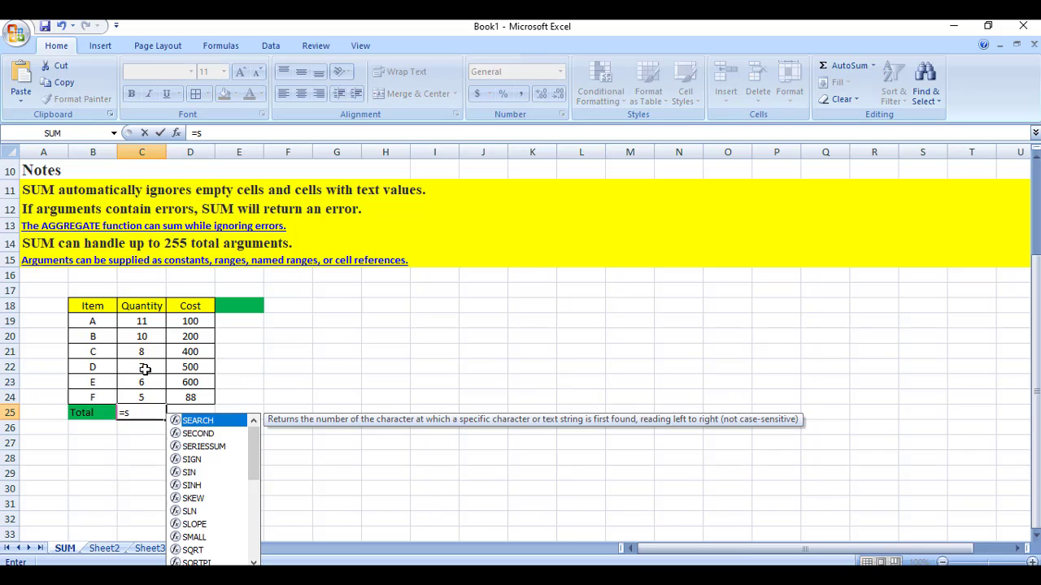
pyautogui.write('um')
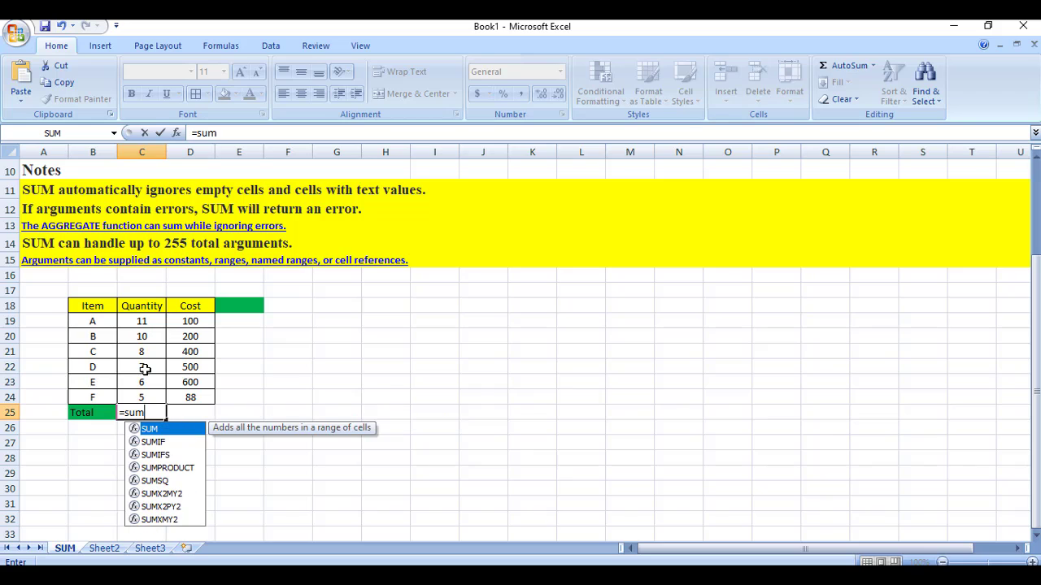
pyautogui.write('(')
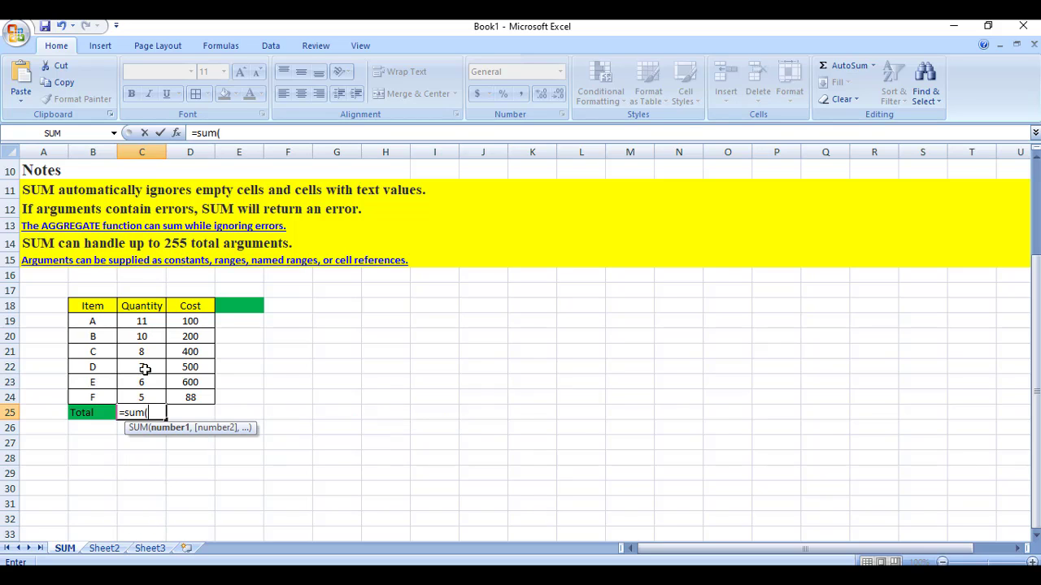
pyautogui.click(142, 322)
pyautogui.moveTo(144, 321); pyautogui.dragTo(144, 392)
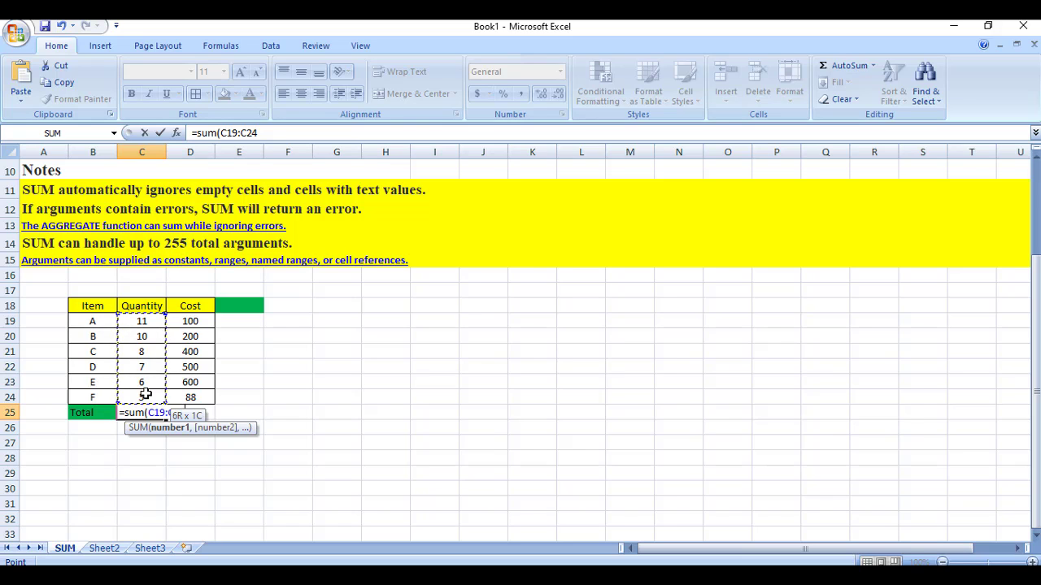
pyautogui.click(242, 133)
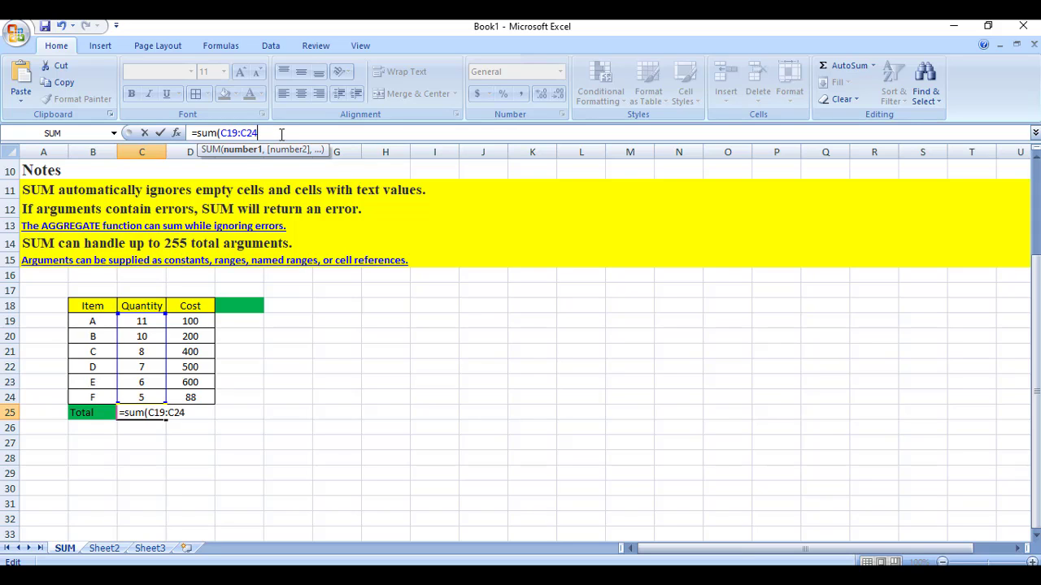
pyautogui.write(')')
pyautogui.press('Return')
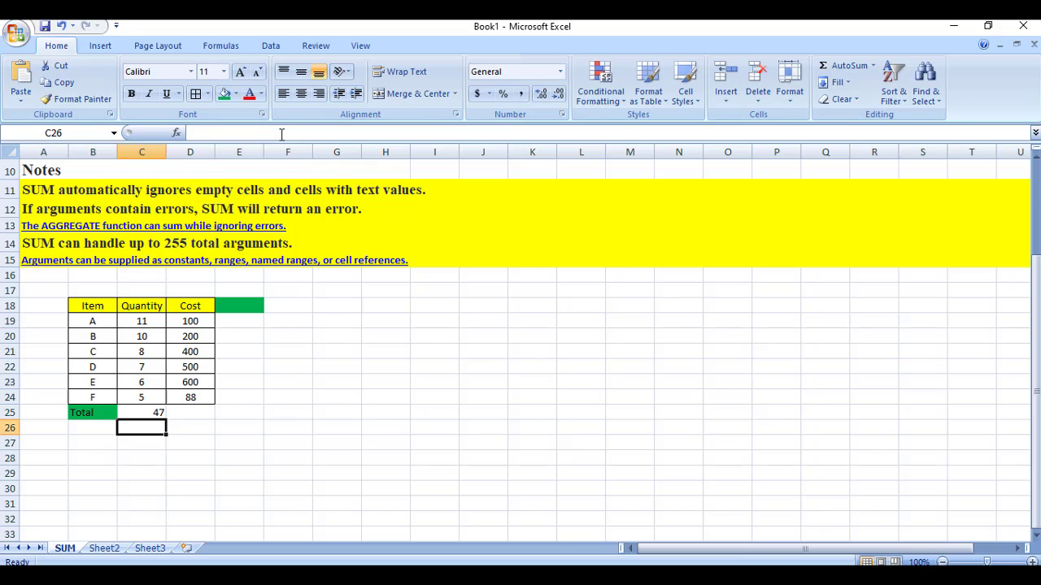
pyautogui.click(155, 412)
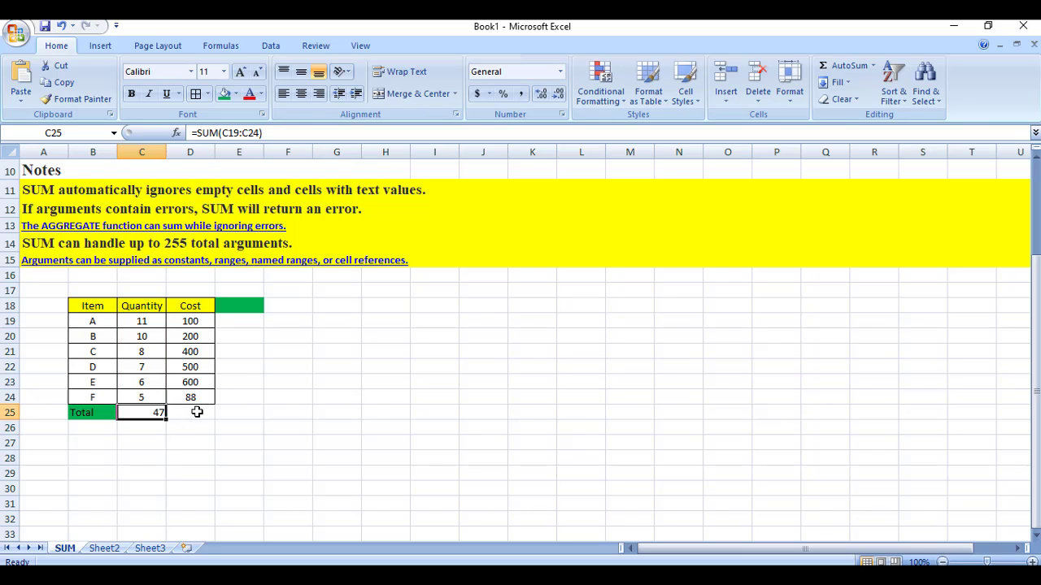
# Total the costs in cell D25 with the formula =SUM(D19:D24), and review both total formulas
pyautogui.click(196, 412)
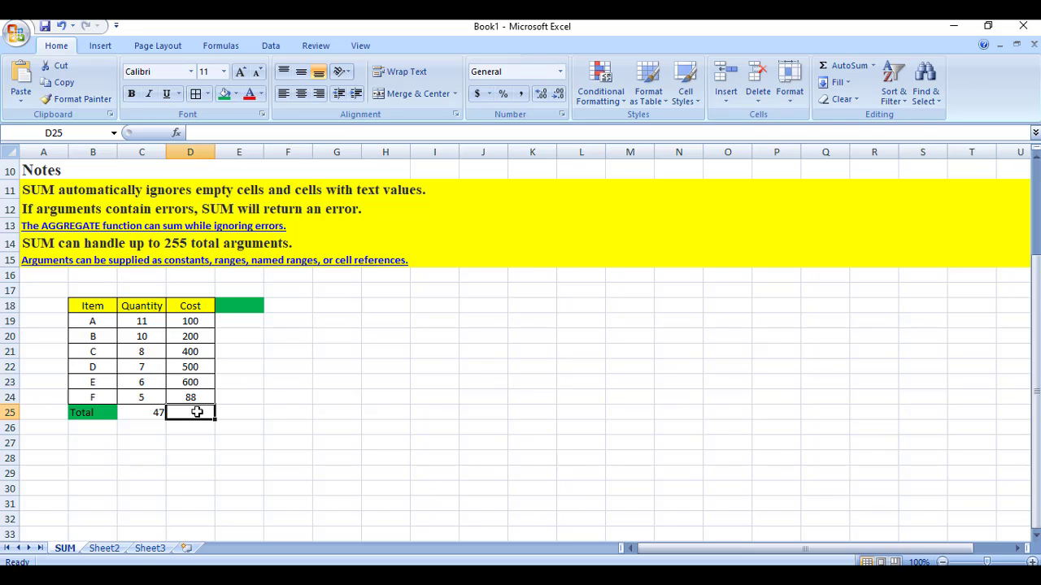
pyautogui.write('=')
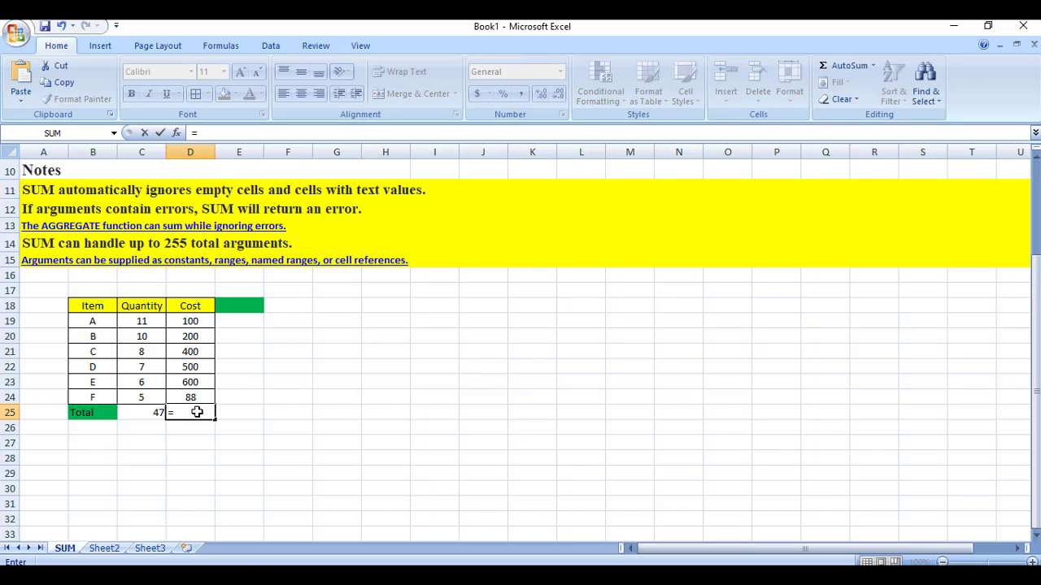
pyautogui.write('sum')
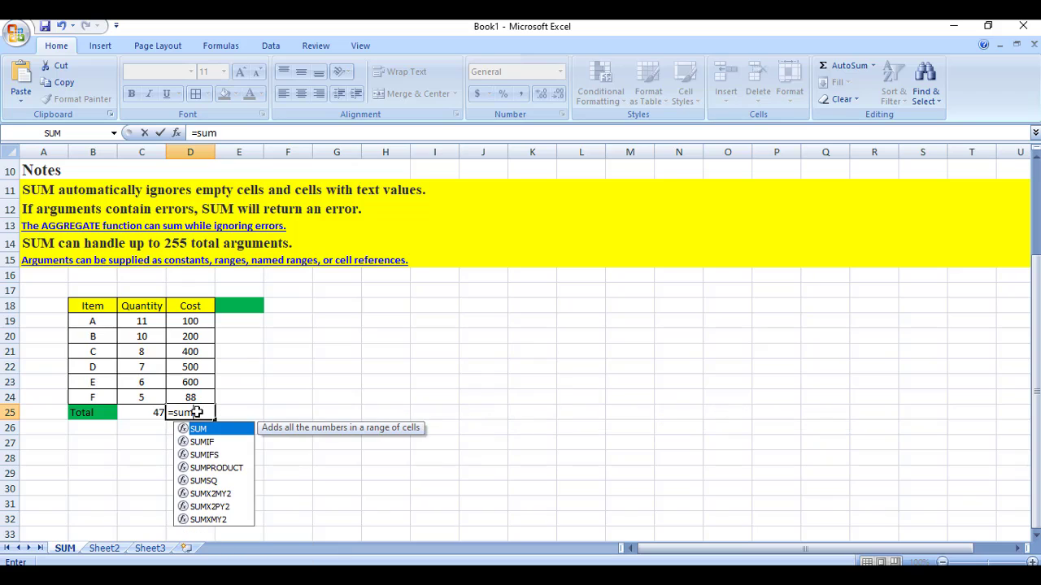
pyautogui.write('(')
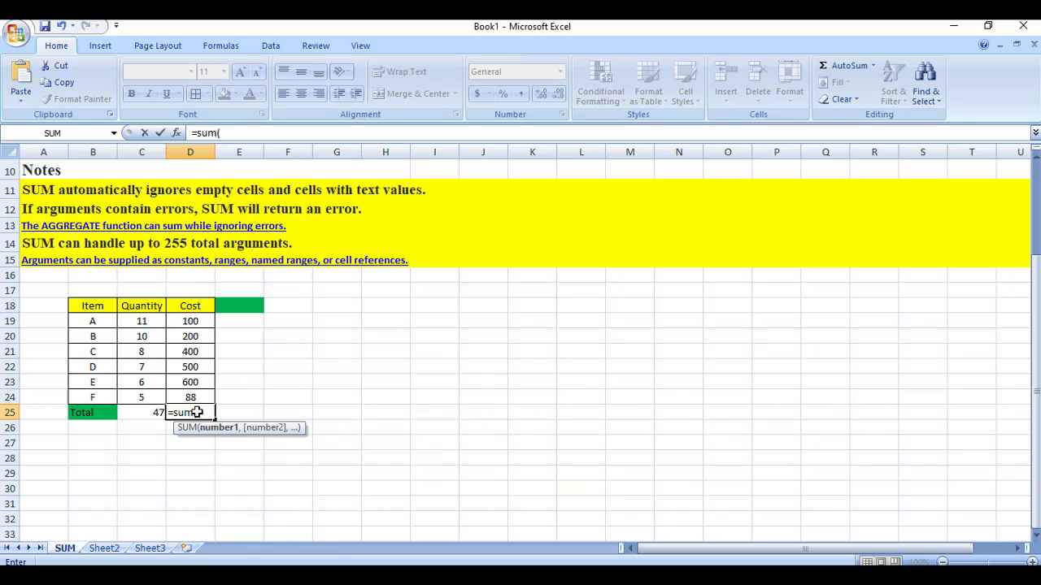
pyautogui.moveTo(189, 322); pyautogui.dragTo(190, 396)
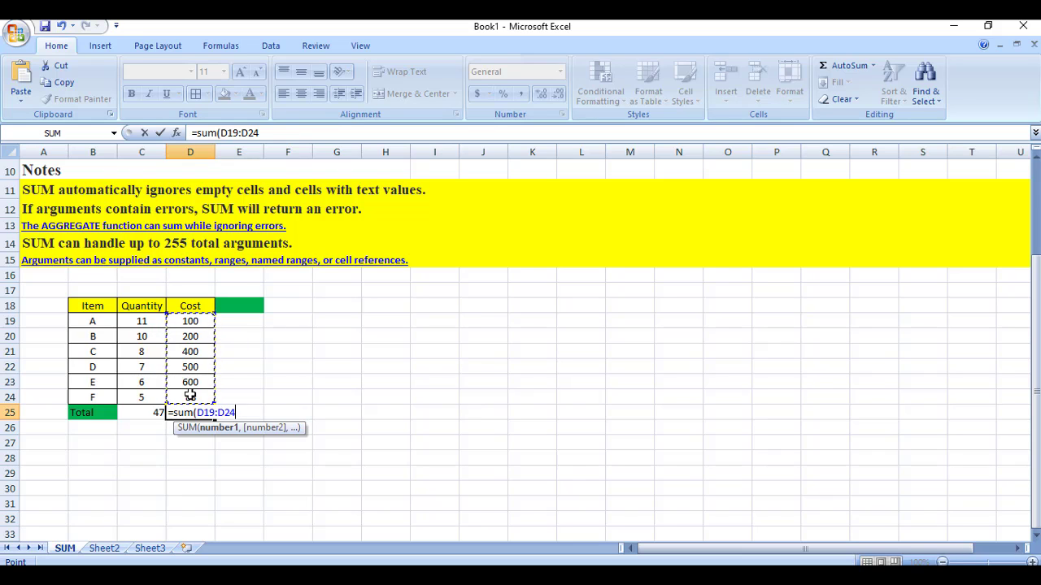
pyautogui.write(')')
pyautogui.press('Return')
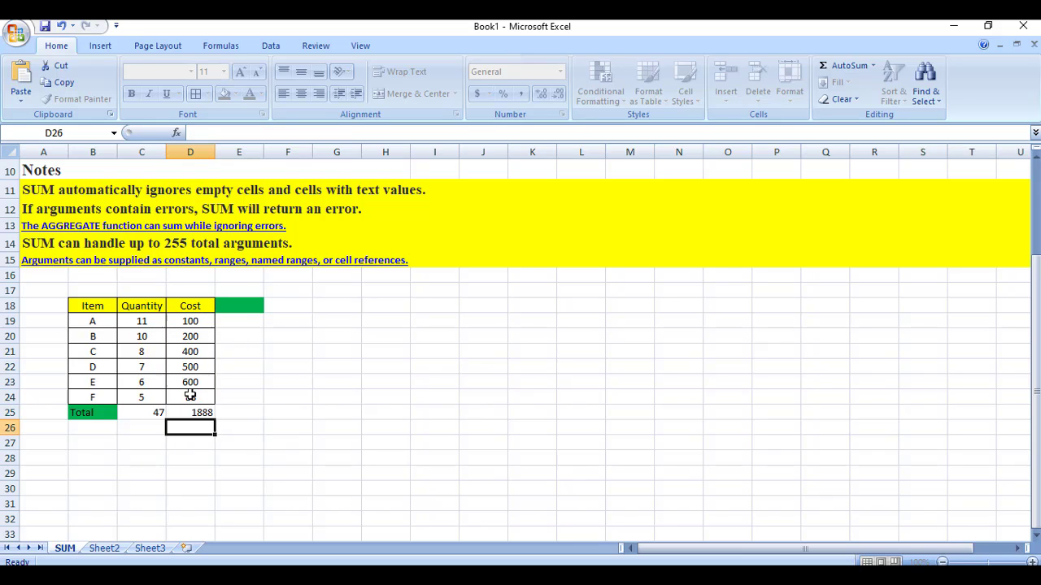
pyautogui.click(198, 413)
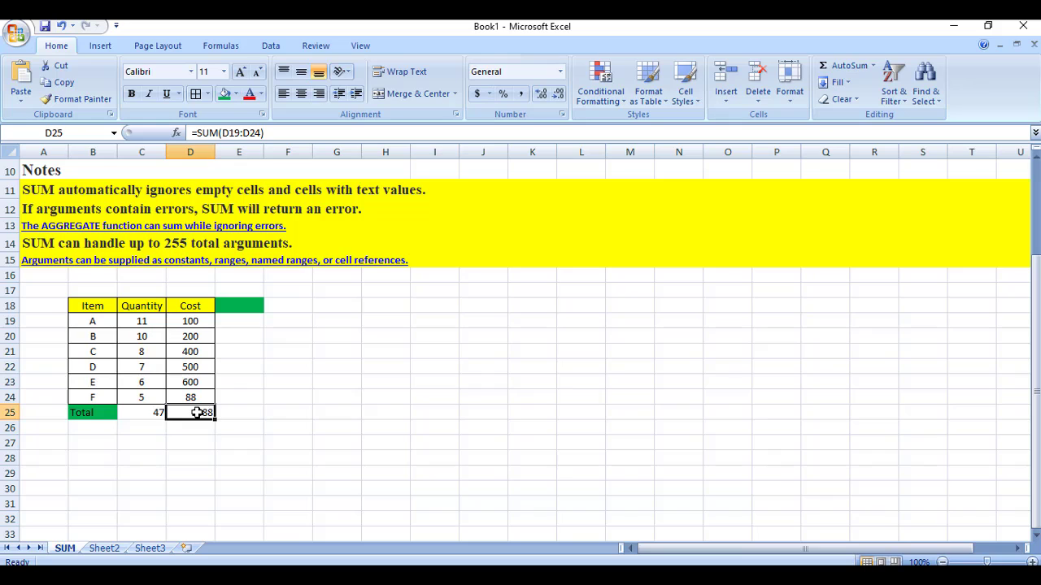
pyautogui.click(148, 412)
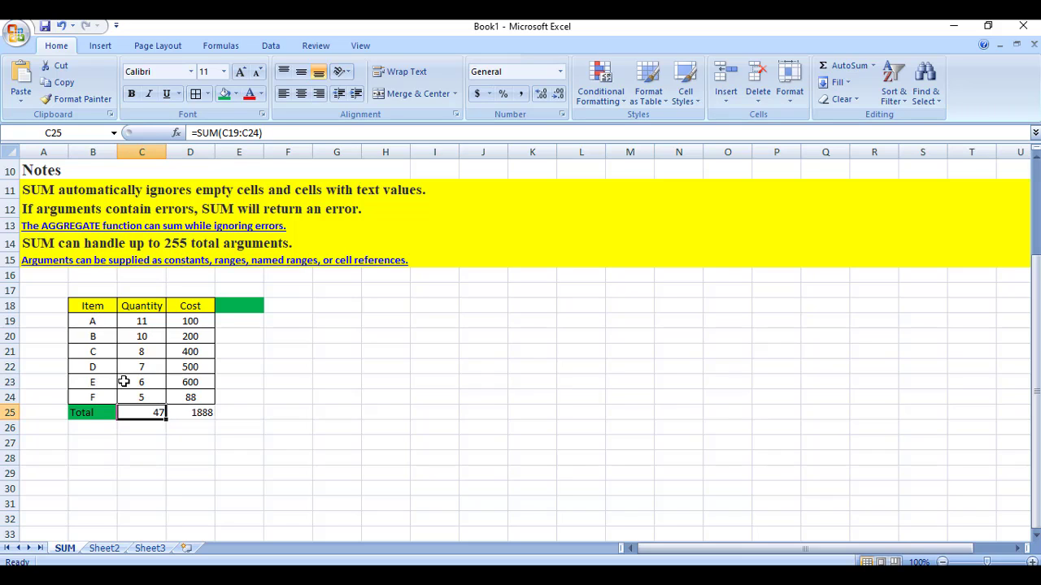